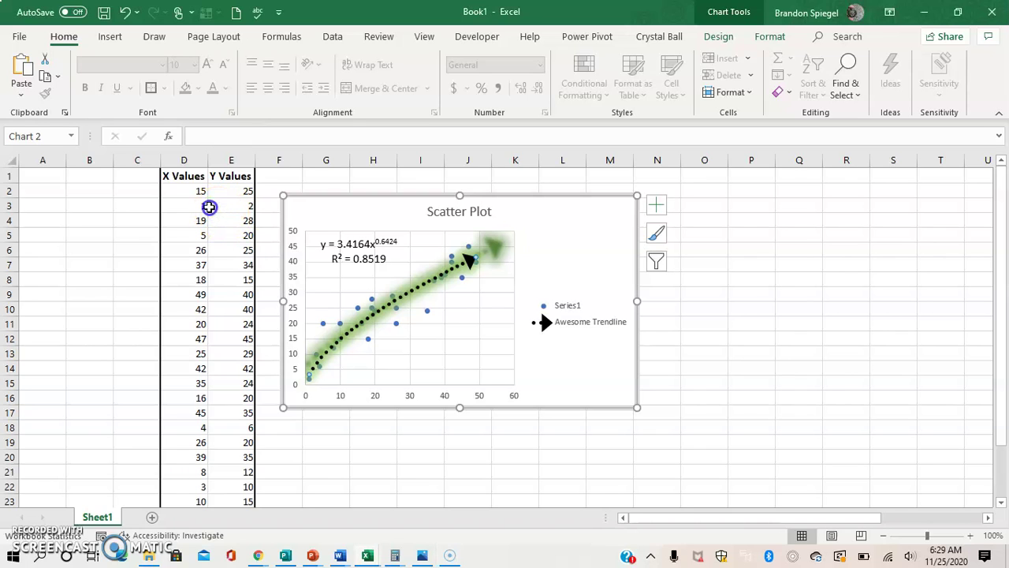
- Turn off the scatter chart's trendline, removing its equation, R² label and legend entry
left_click(209, 207)
key("Up")
key("Left")
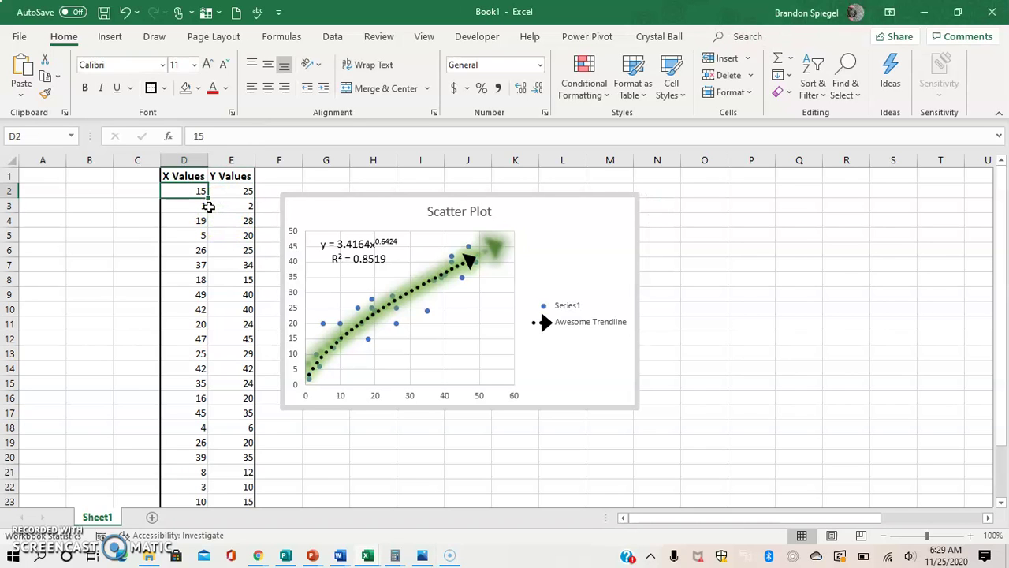
left_click(550, 226)
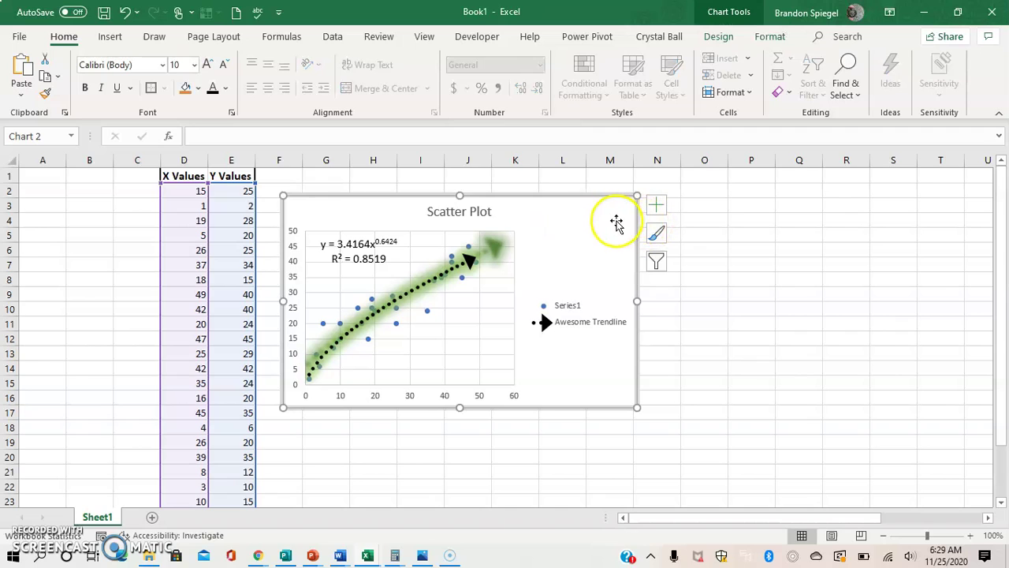
left_click(657, 205)
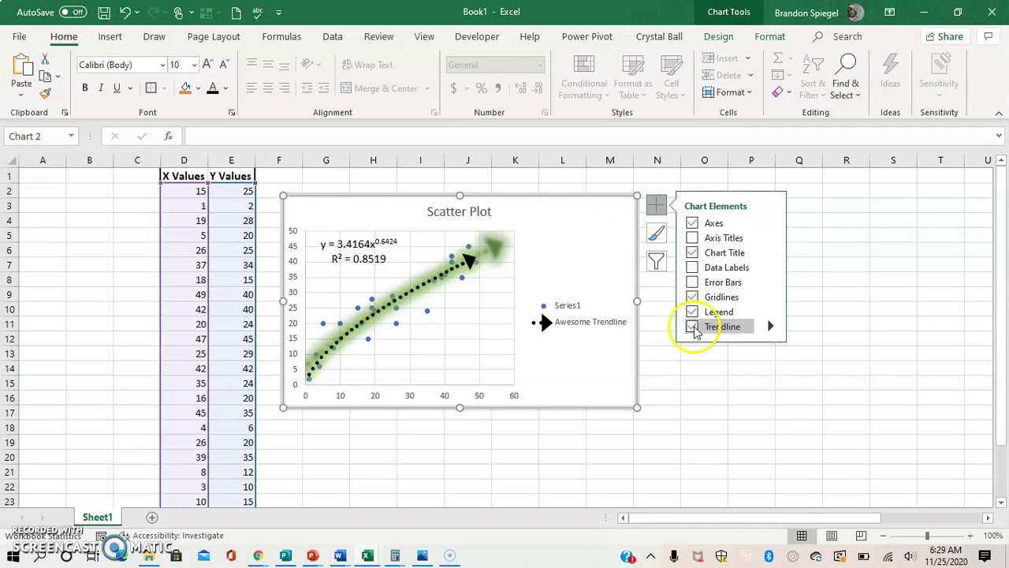
left_click(693, 327)
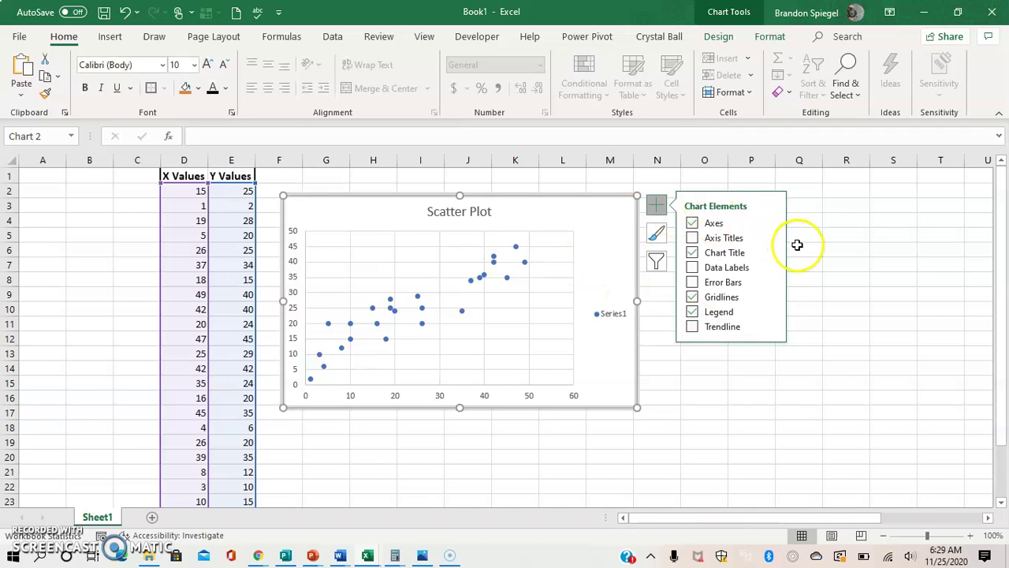
left_click(835, 233)
- Select cell E2, then reselect the scatter chart
left_click(226, 191)
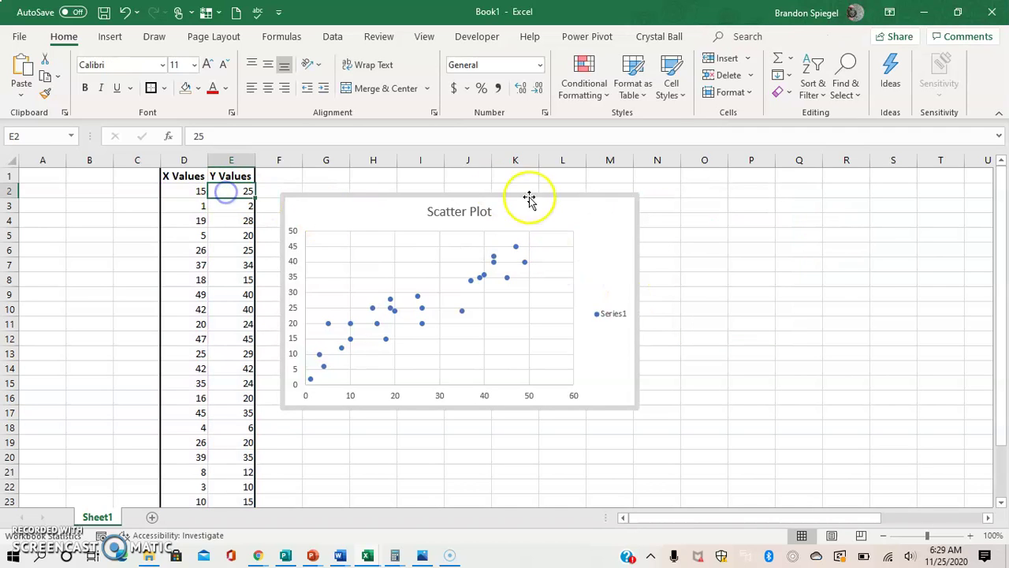
mouse_move(361, 319)
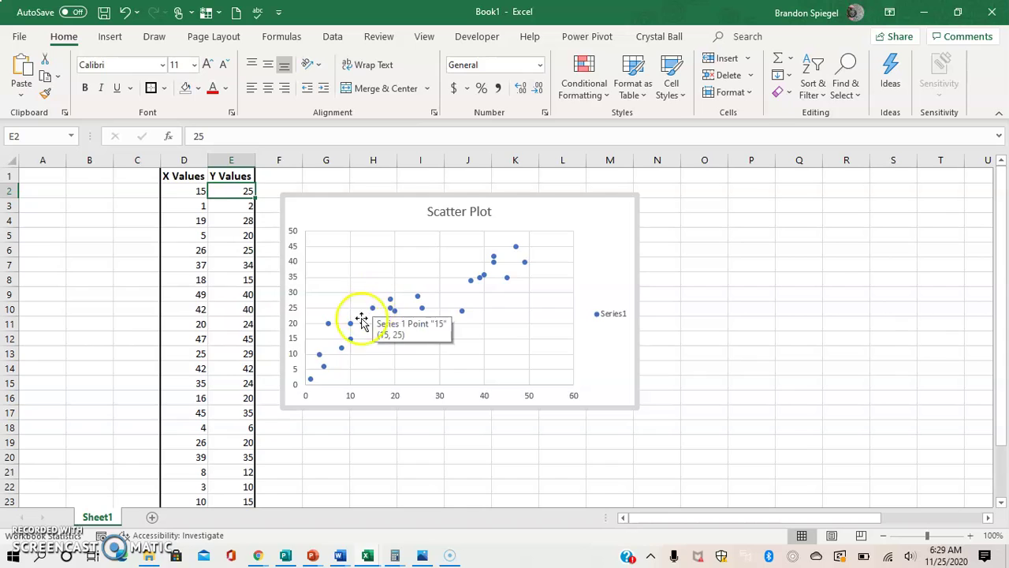
left_click(512, 218)
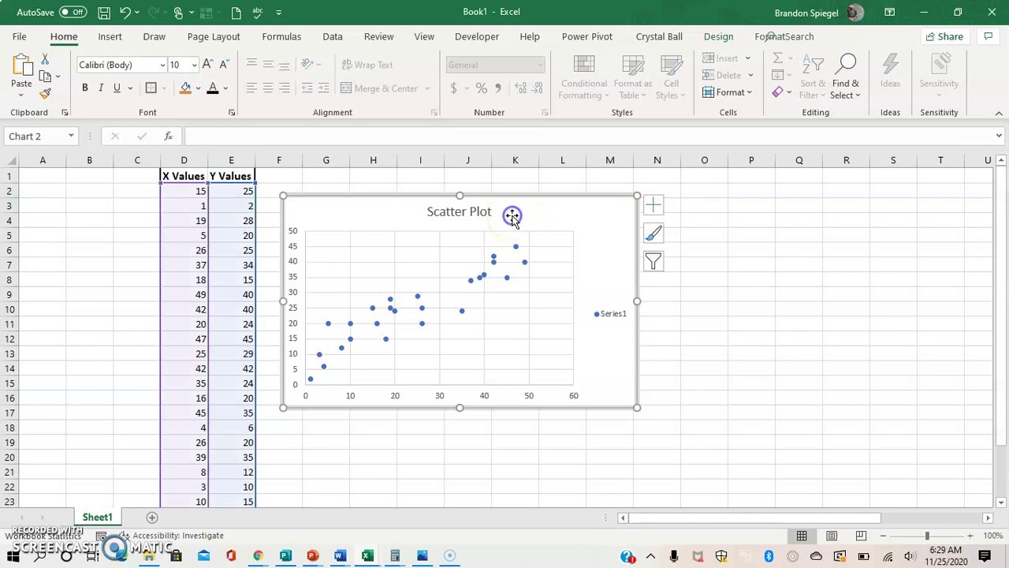
- Add a linear trendline to the scatter plot and bring up the trendline type choices
left_click(655, 204)
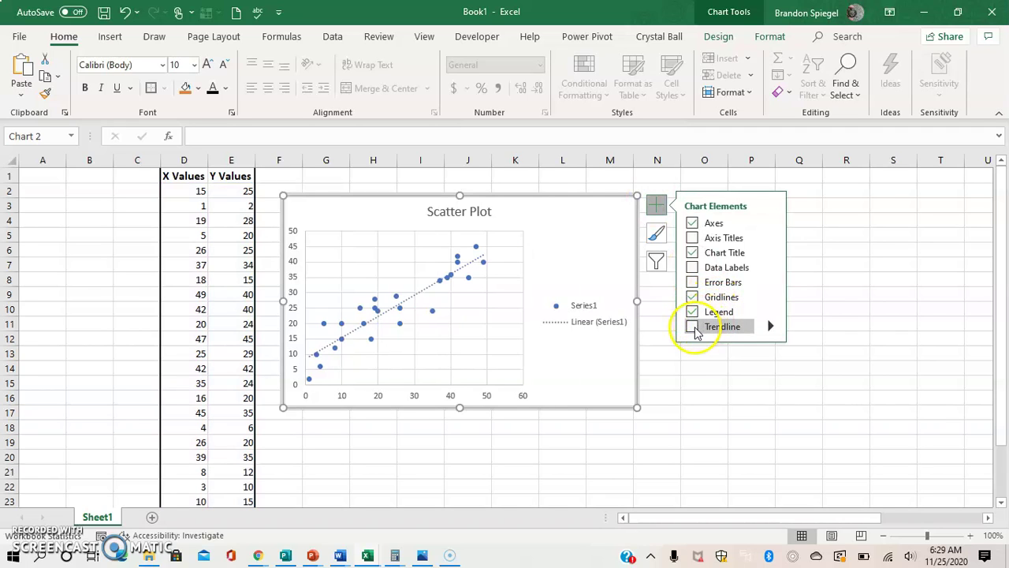
left_click(694, 328)
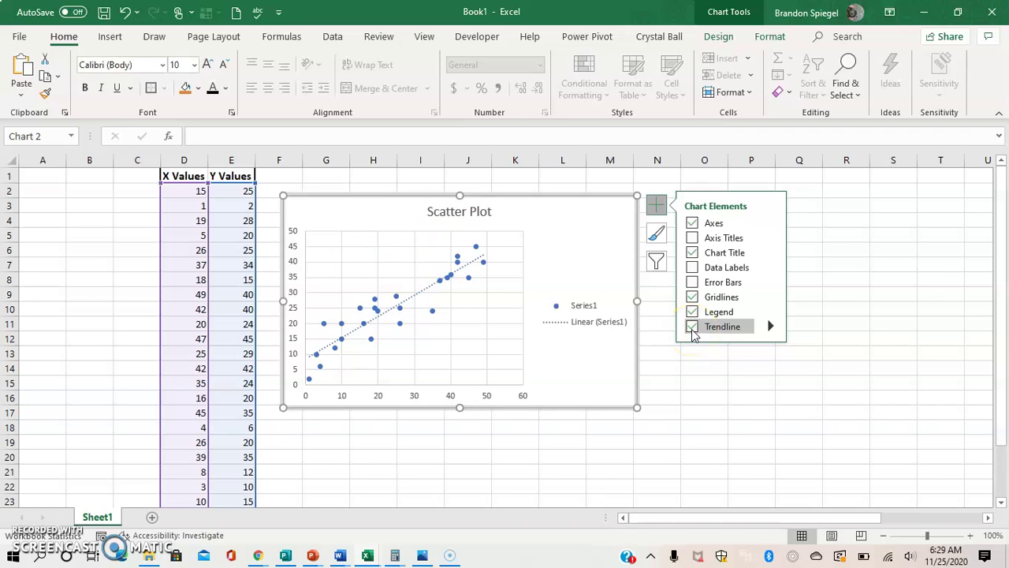
left_click(773, 324)
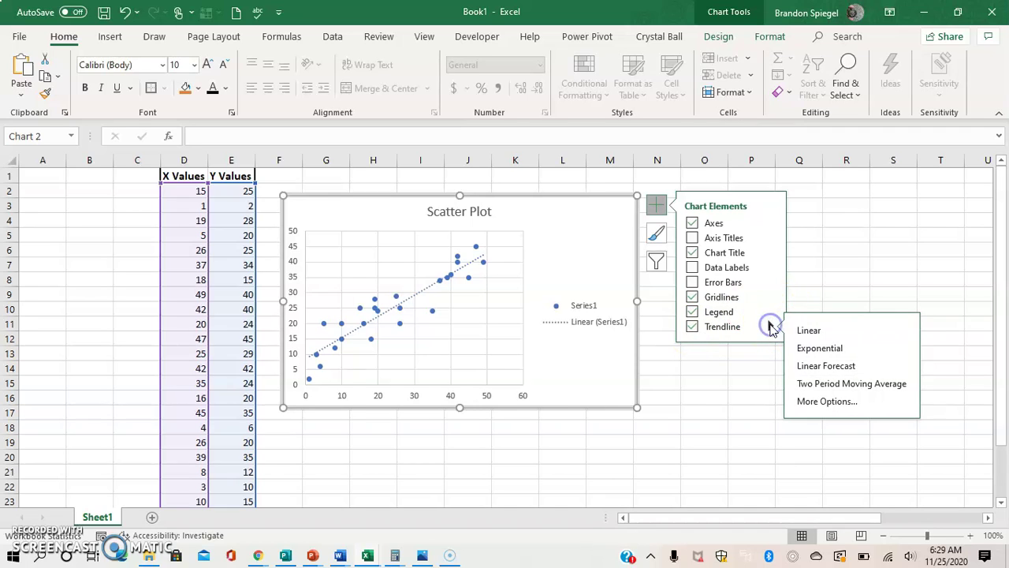
- In Format Trendline, cycle through exponential, logarithmic, polynomial and power fits, ending on exponential
left_click(825, 401)
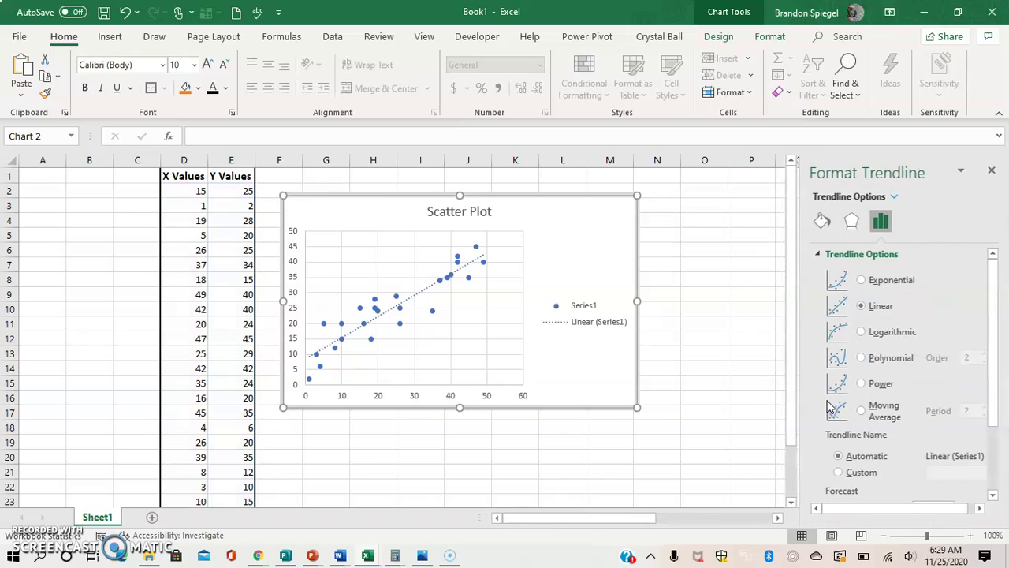
left_click(863, 283)
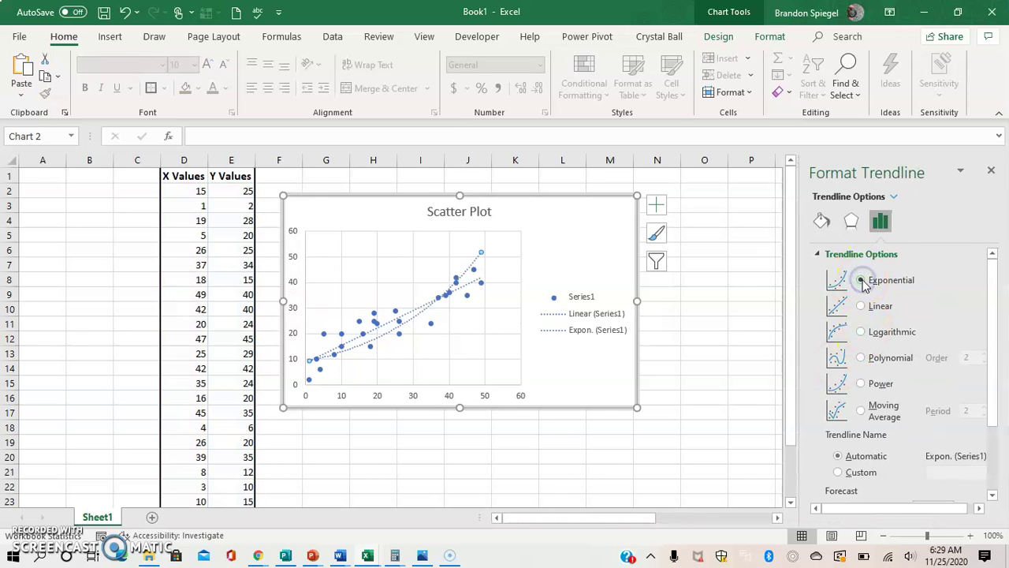
left_click(862, 332)
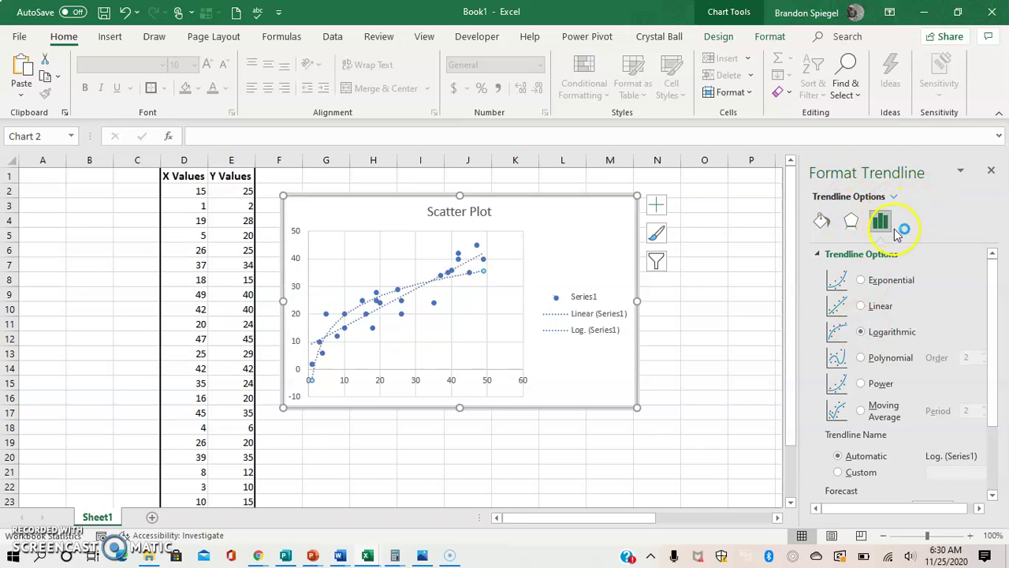
left_click(866, 358)
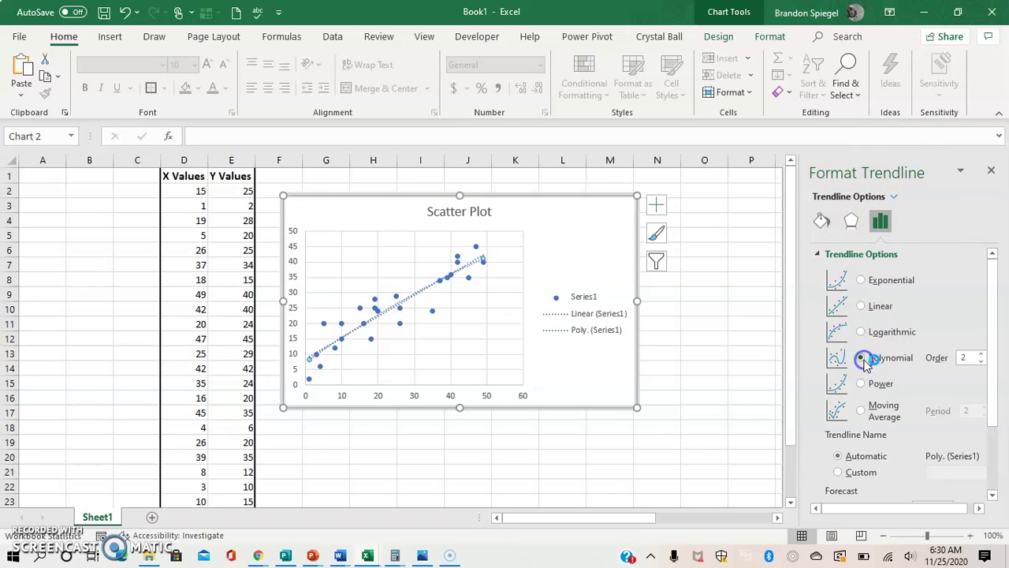
left_click(862, 383)
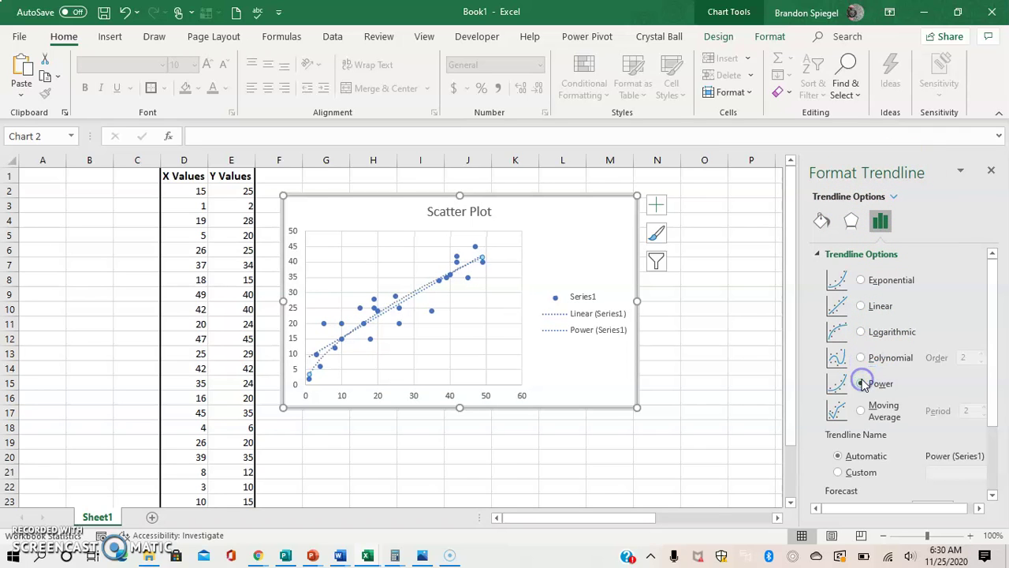
left_click(860, 280)
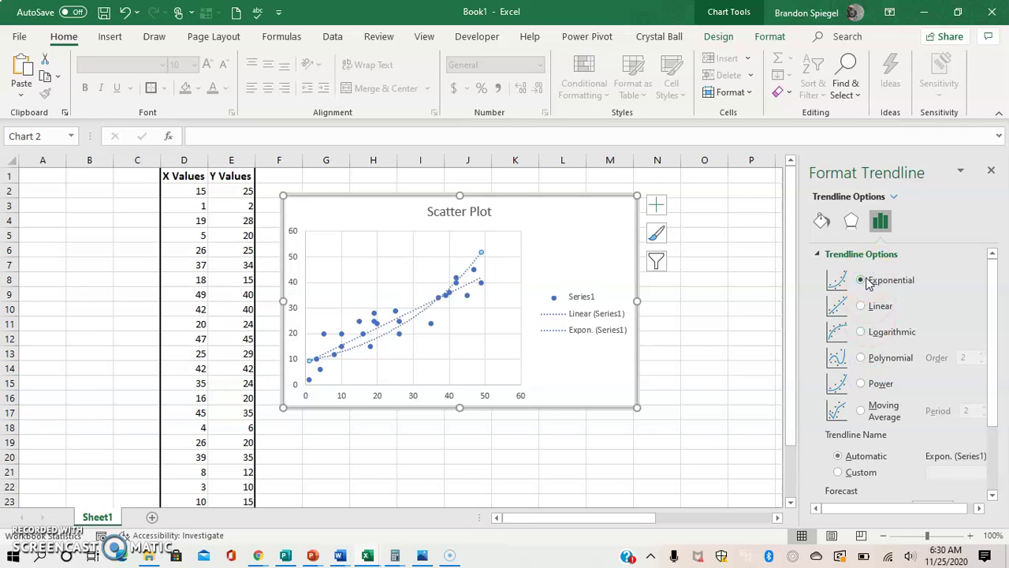
left_click(988, 172)
- Remove the exponential and linear trendlines, then add a new trendline with its full formatting options
left_click(656, 207)
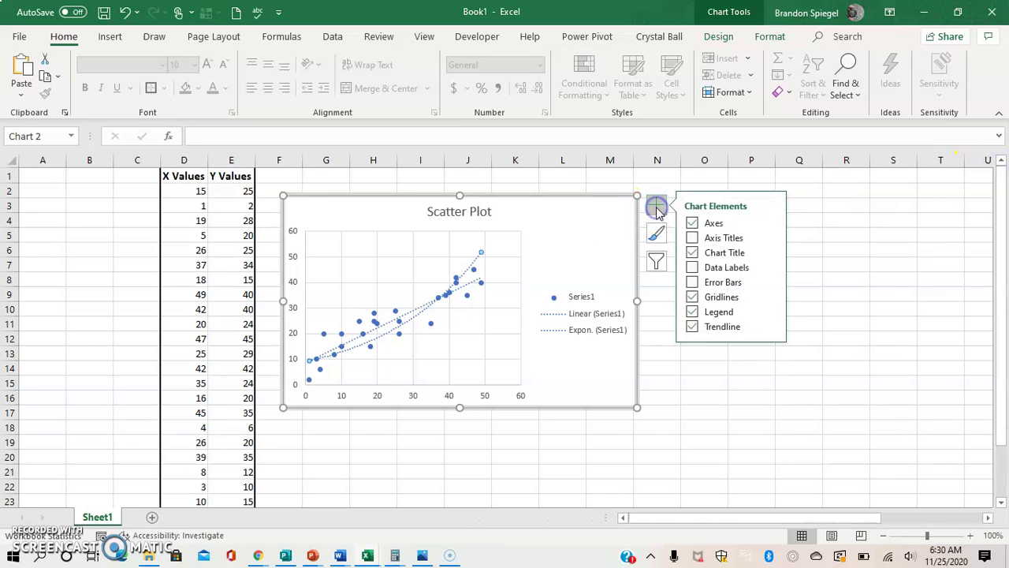
left_click(691, 328)
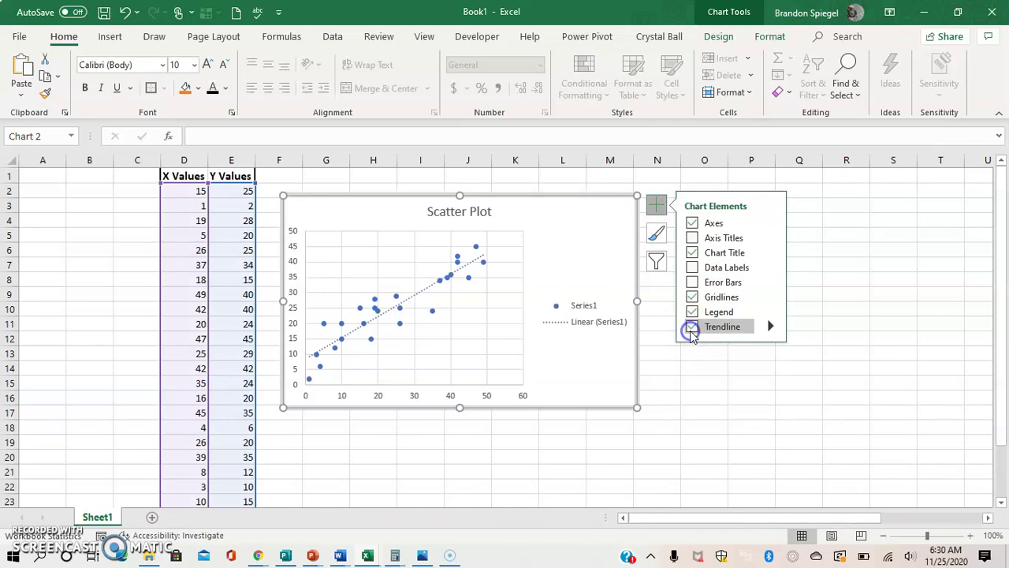
left_click(691, 328)
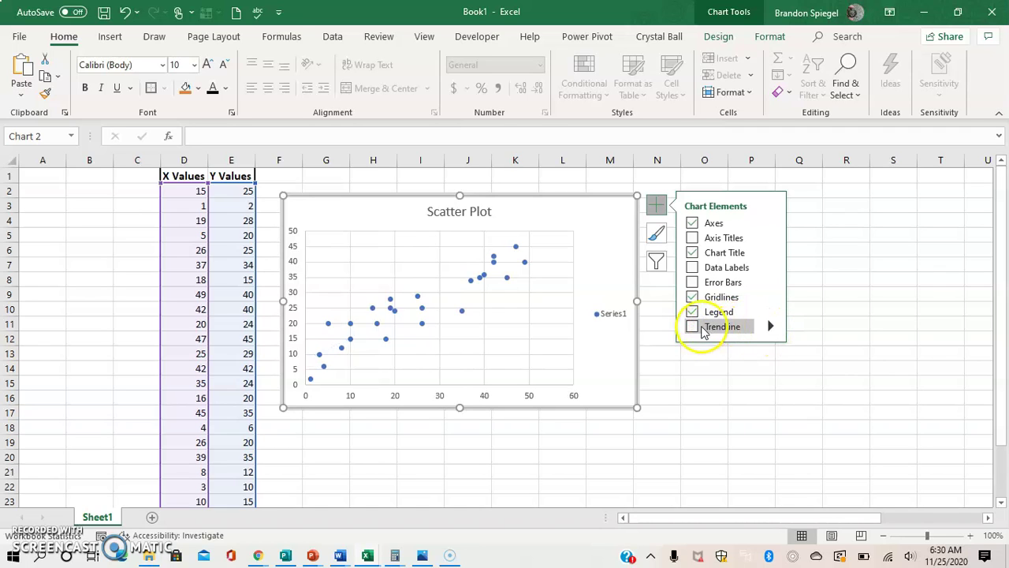
left_click(771, 325)
left_click(823, 402)
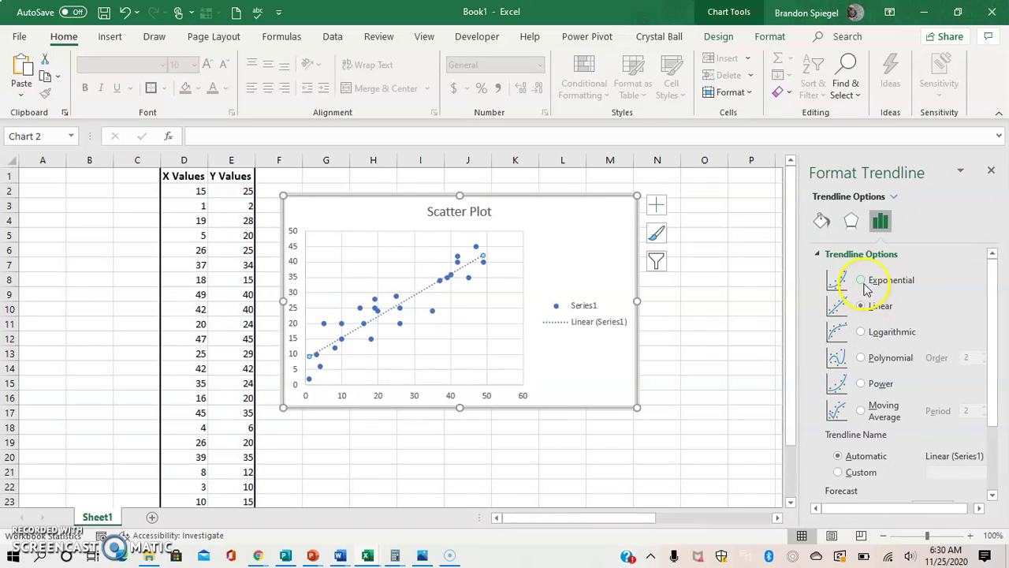
- Try exponential and logarithmic fits, then settle on a Linear trendline
left_click(861, 283)
left_click(863, 332)
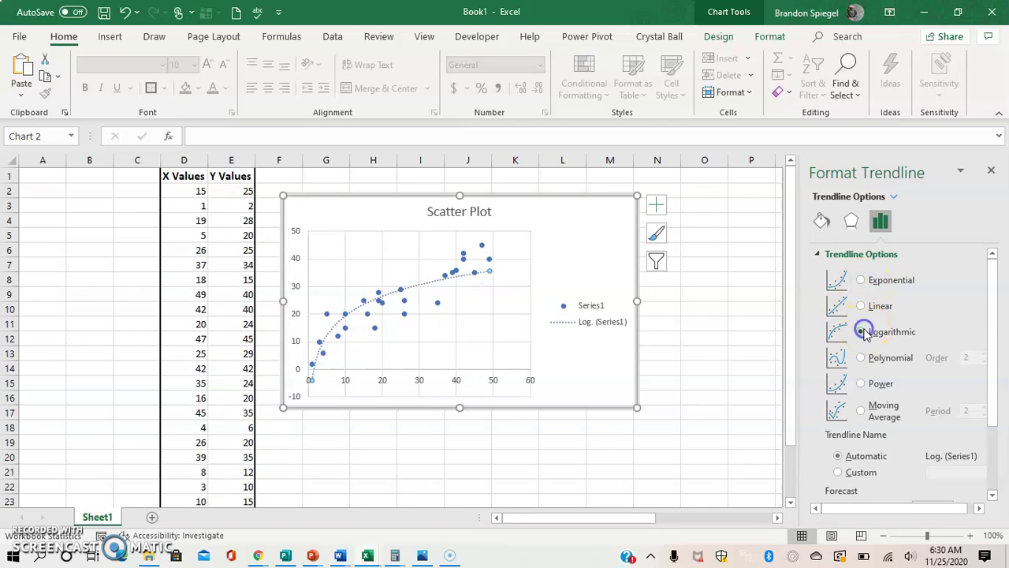
left_click(860, 307)
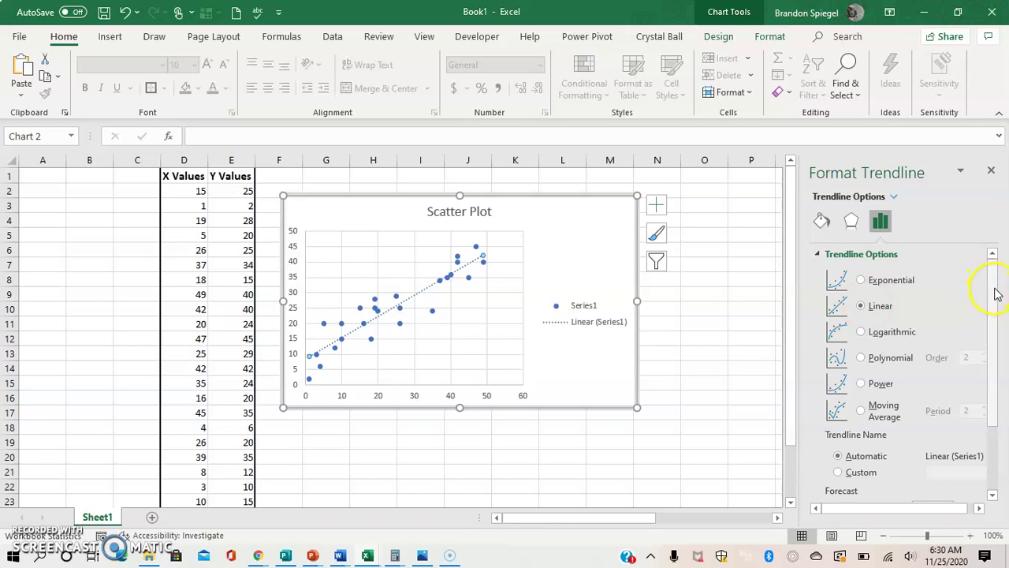
left_click_drag(996, 293, 993, 401)
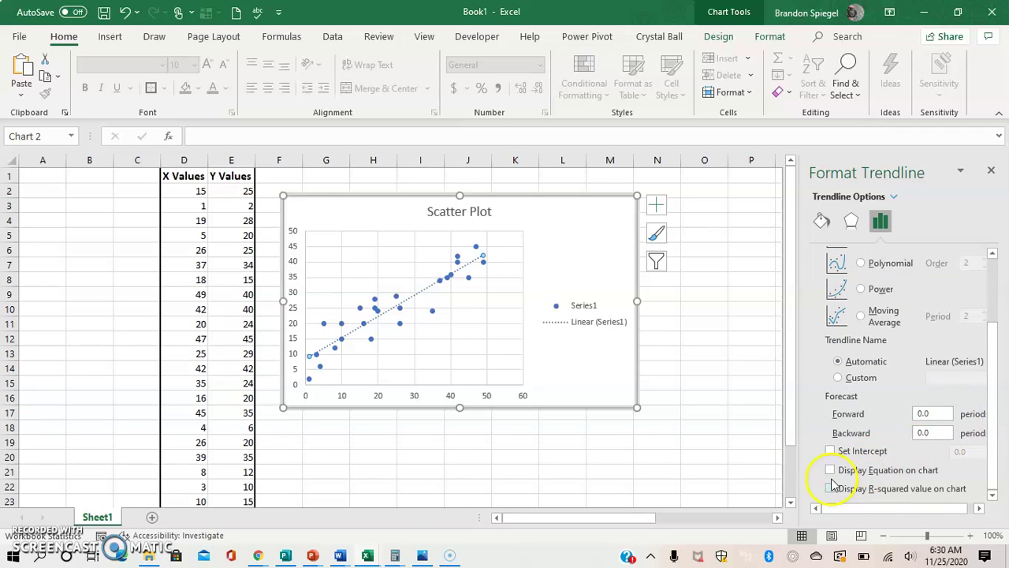
- Show the equation y = 0.6856x + 8.5982 and R² = 0.8425, nudging the label left
left_click(832, 489)
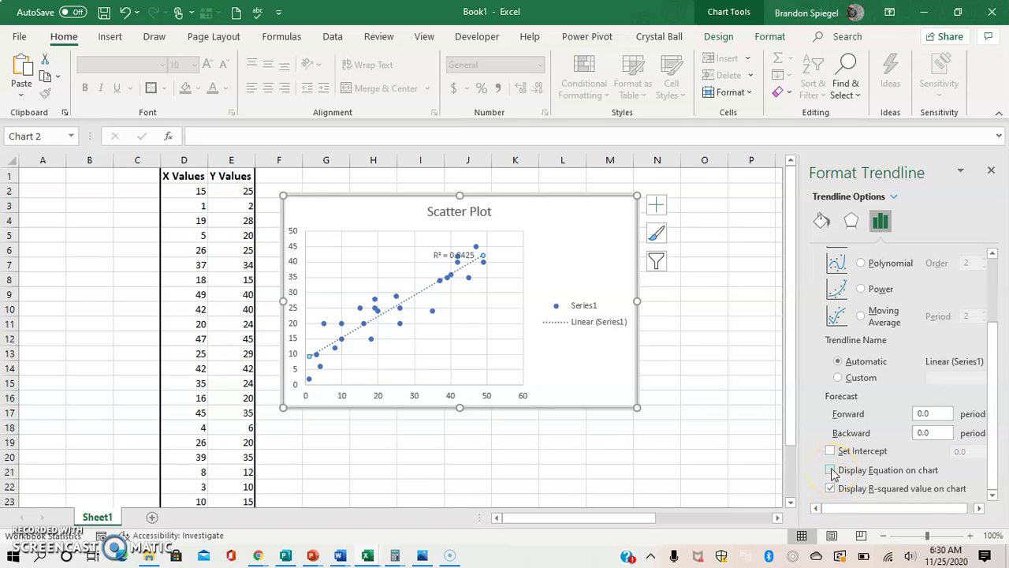
left_click(831, 471)
left_click_drag(451, 261, 360, 240)
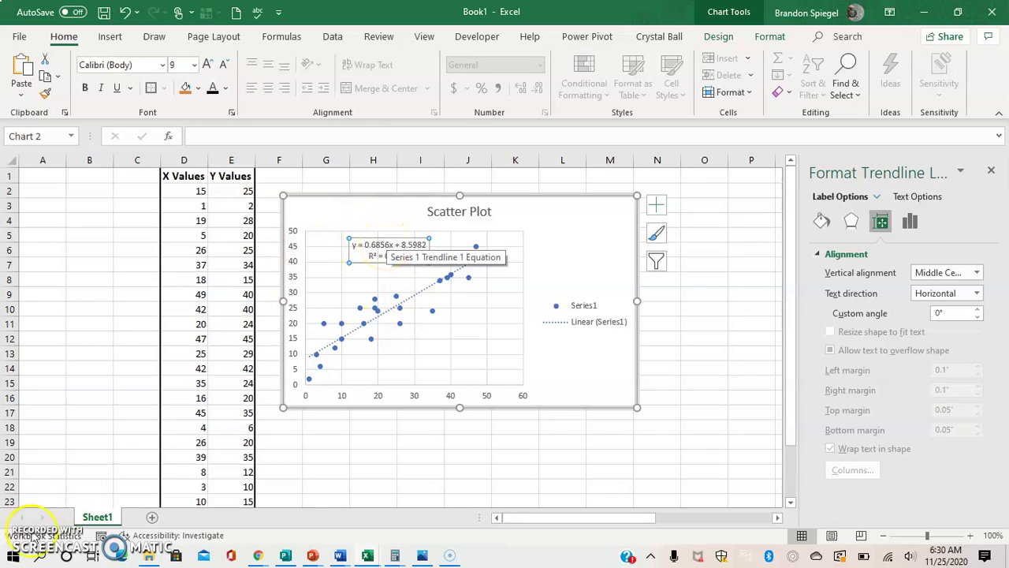
- Format the equation and R² label text as 12 point bold
left_click(371, 257)
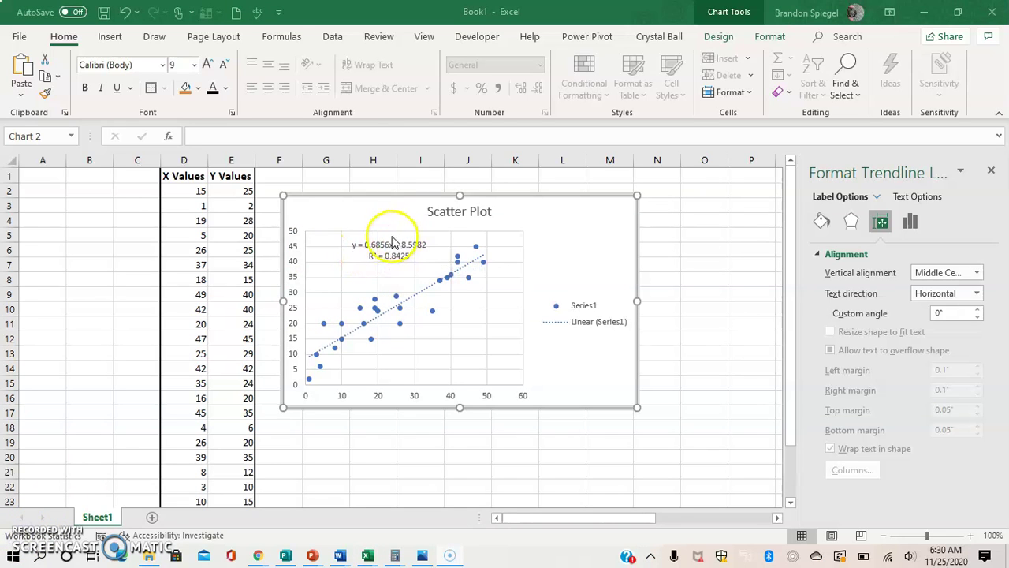
left_click(387, 244)
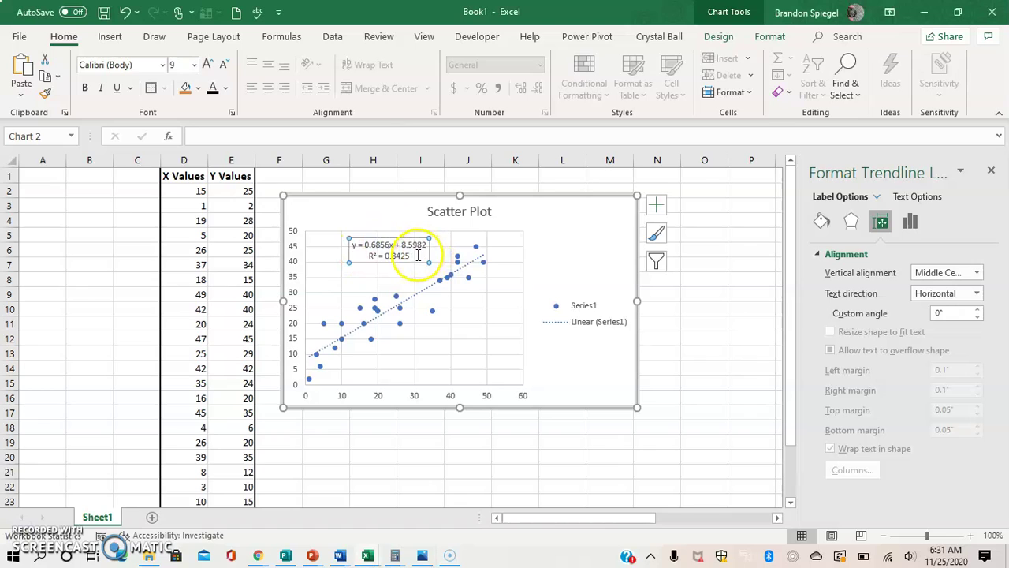
left_click_drag(418, 254, 331, 233)
left_click(178, 65)
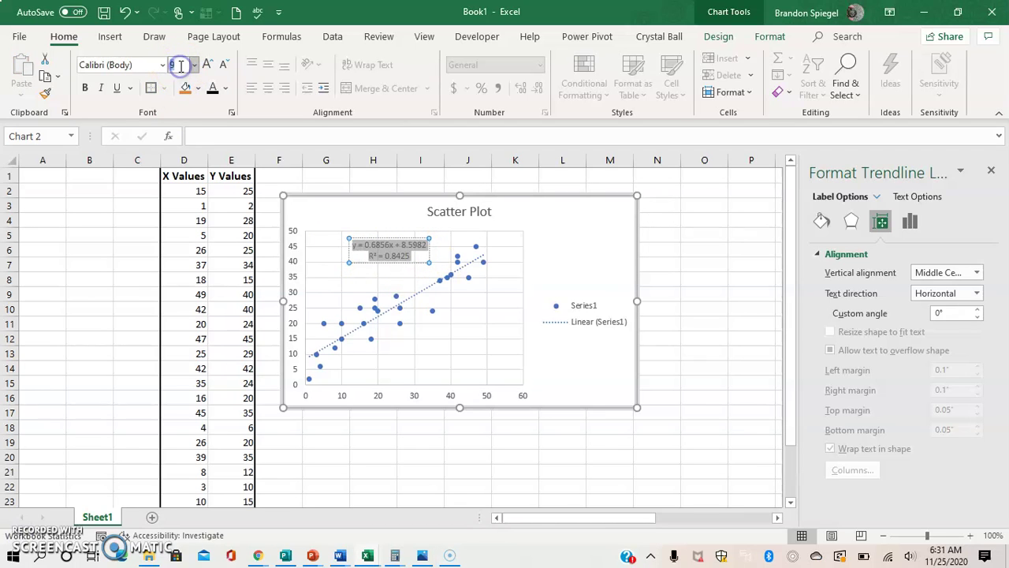
type("12")
key("Return")
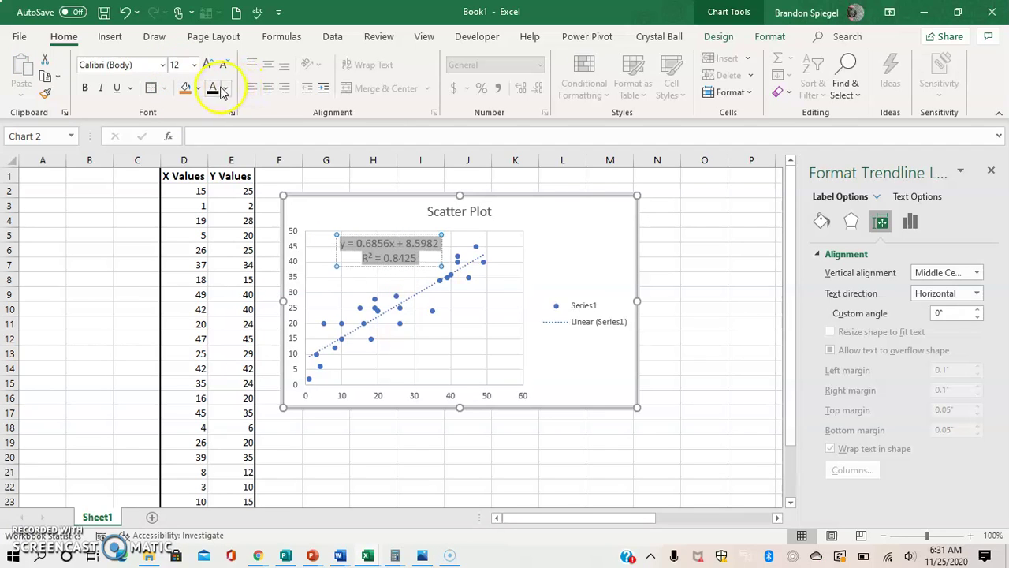
left_click(212, 88)
key("ctrl+b")
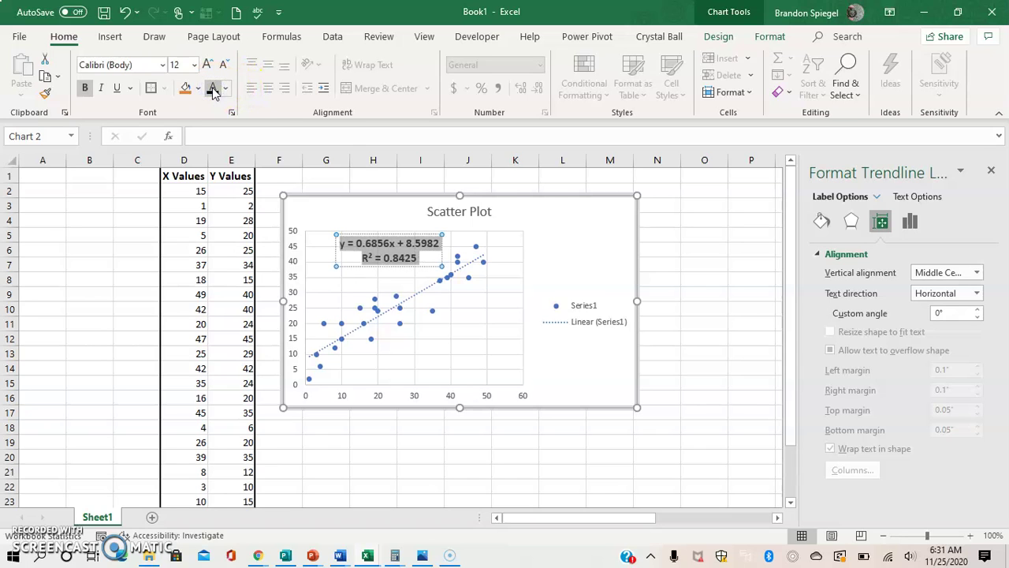
left_click(599, 231)
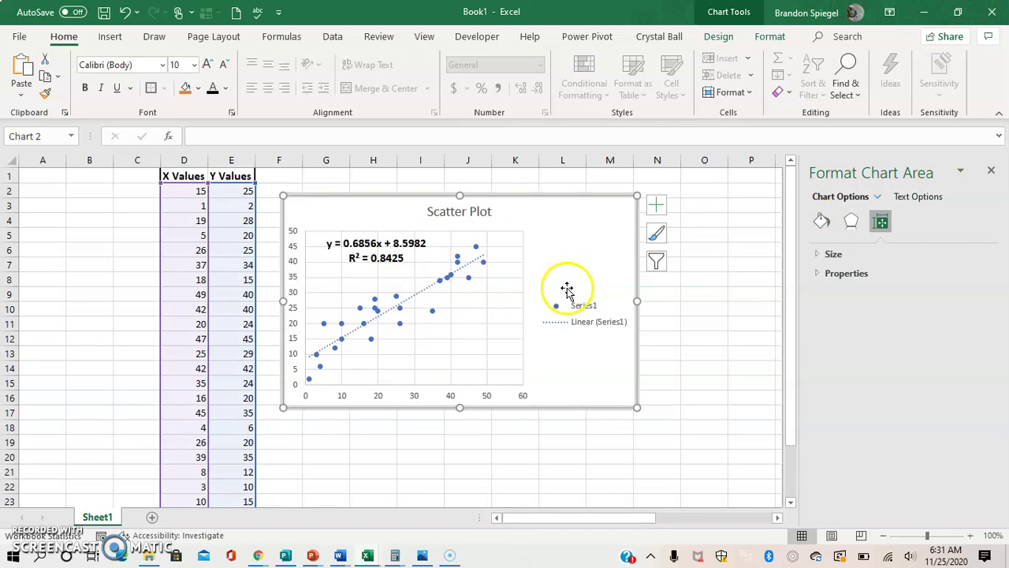
- Select the trendline and change it to a Power fit
left_click(423, 295)
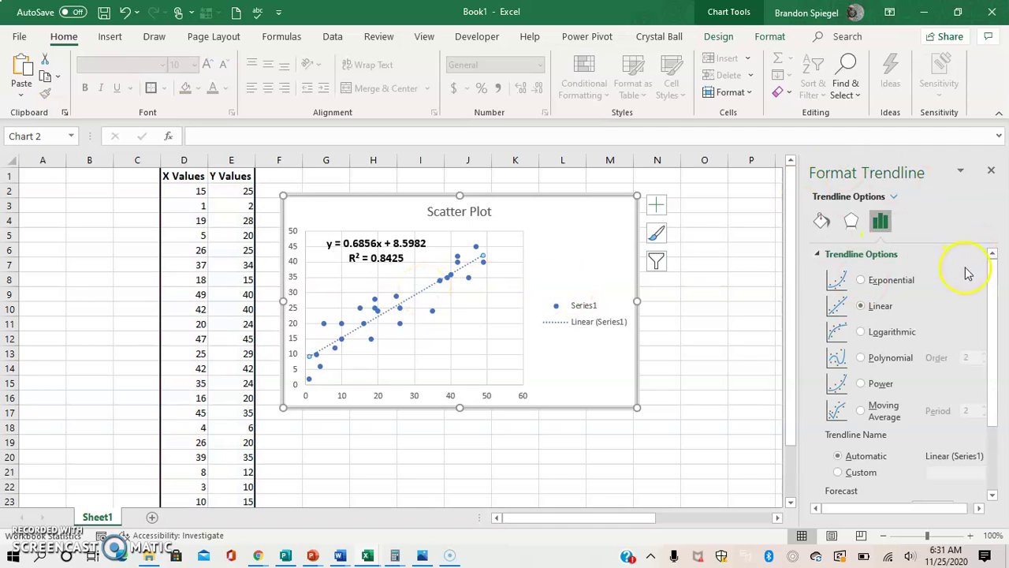
left_click_drag(993, 281, 991, 394)
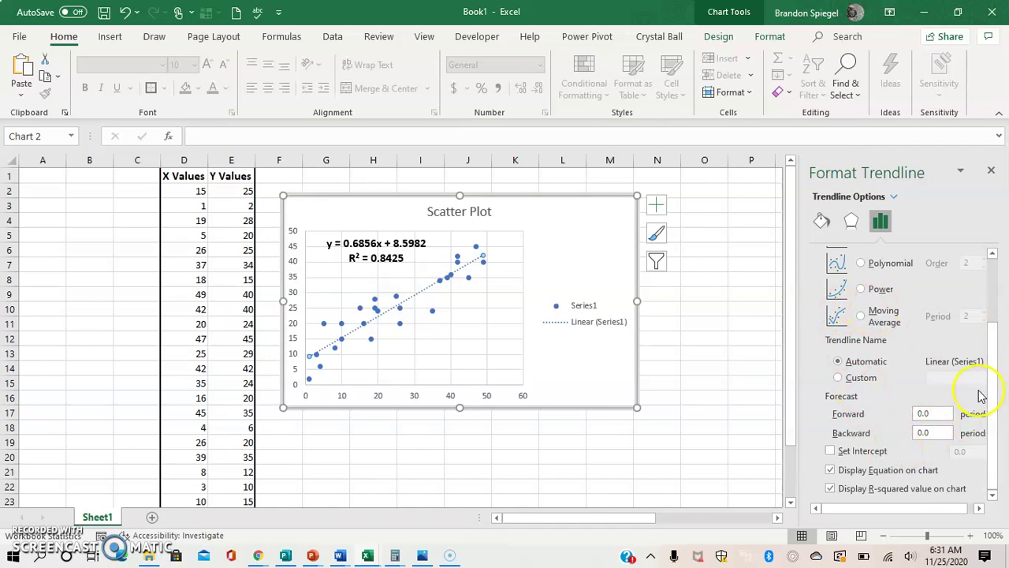
left_click_drag(995, 394, 995, 326)
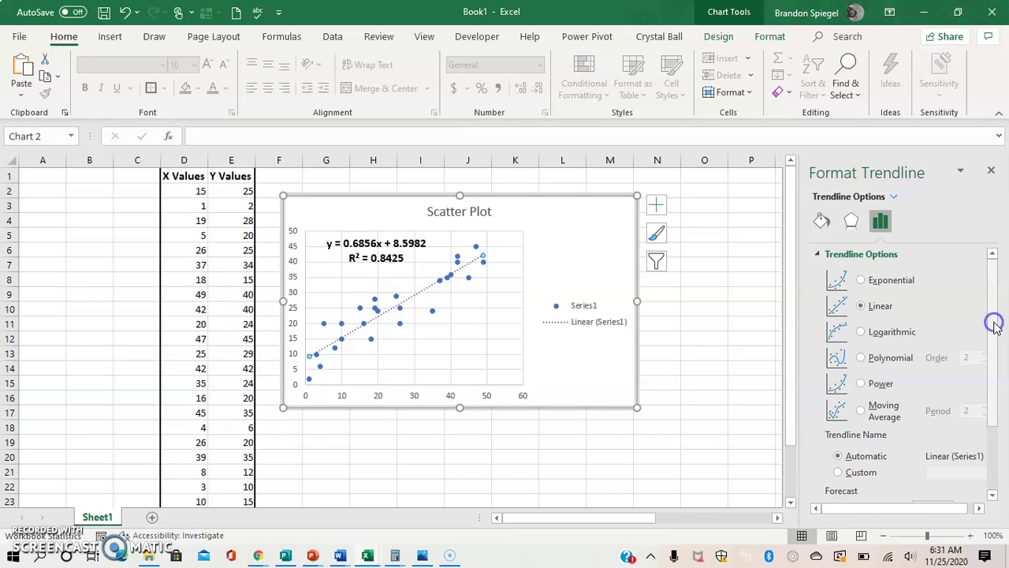
left_click(861, 384)
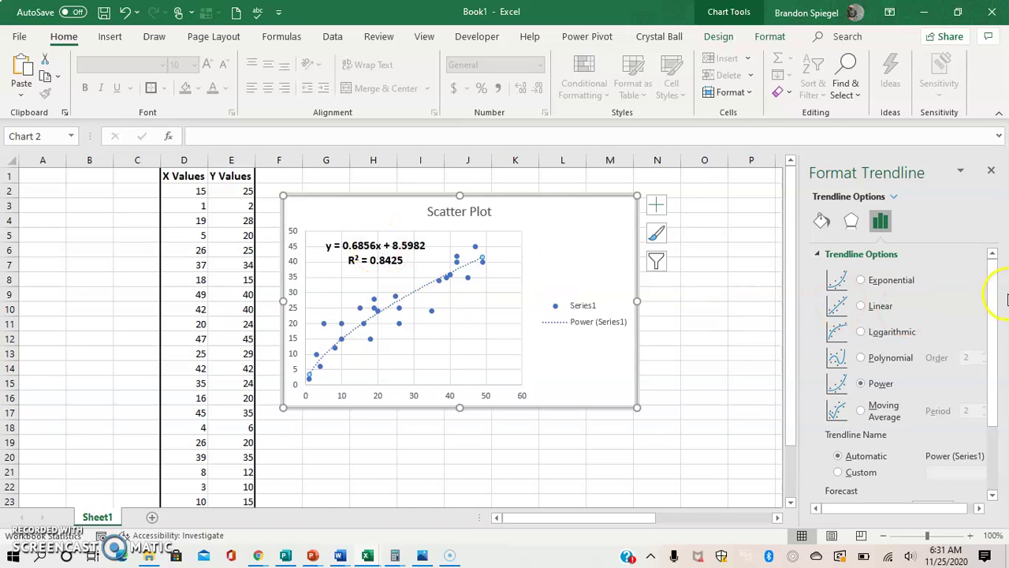
- Toggle the equation and R² displays off and on, showing y = 3.4164x^0.6424, R² = 0.8519
left_click_drag(996, 305, 995, 378)
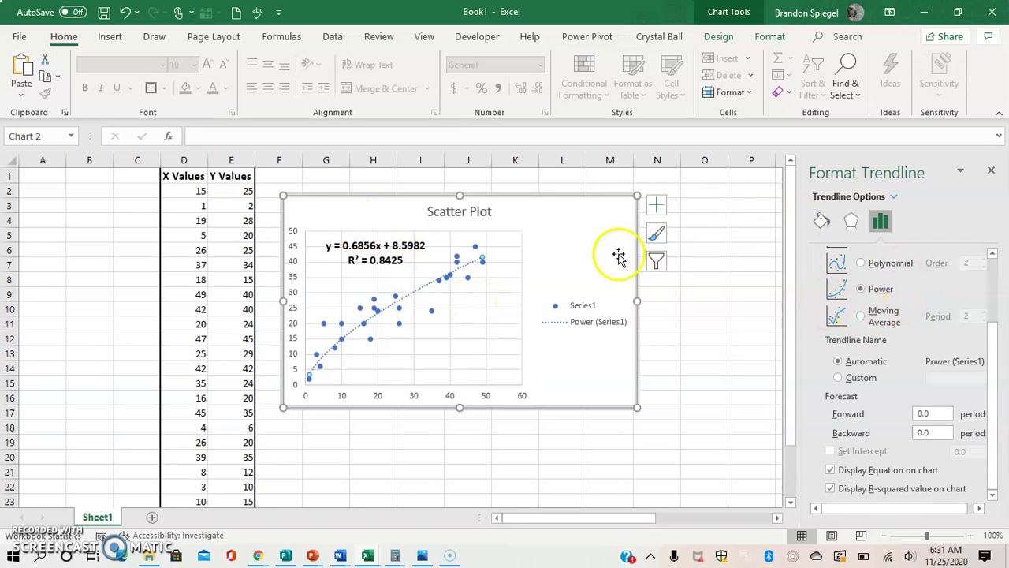
left_click(828, 487)
left_click(831, 472)
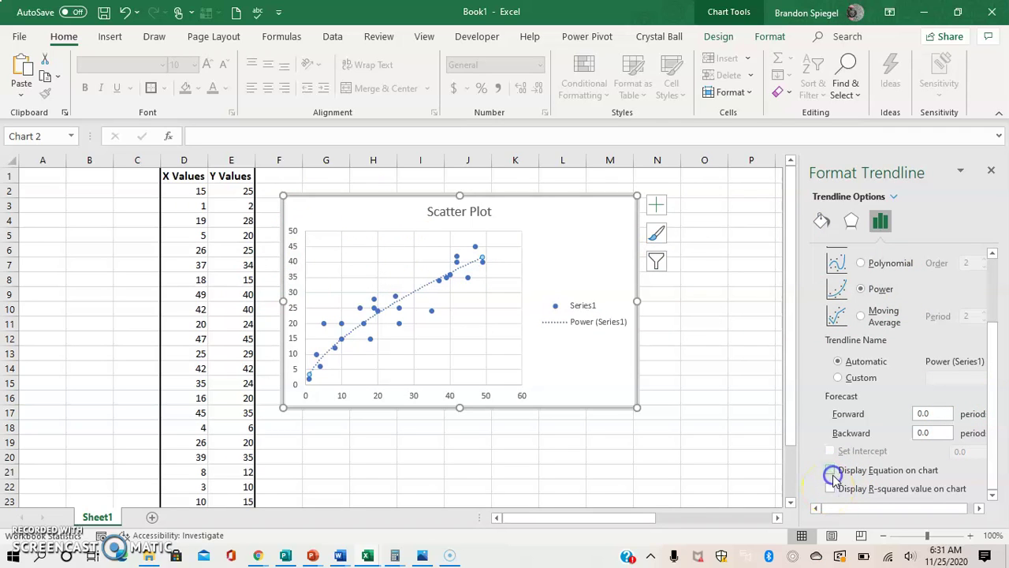
left_click(831, 472)
left_click(830, 488)
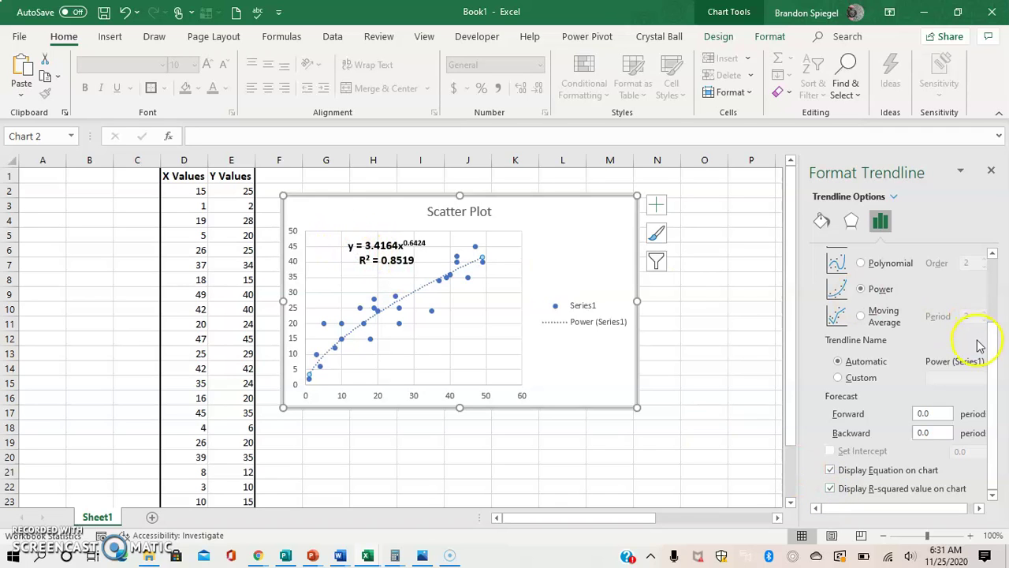
- Try an exponential fit, then switch the trendline back to Linear
left_click_drag(988, 350, 991, 280)
left_click(863, 281)
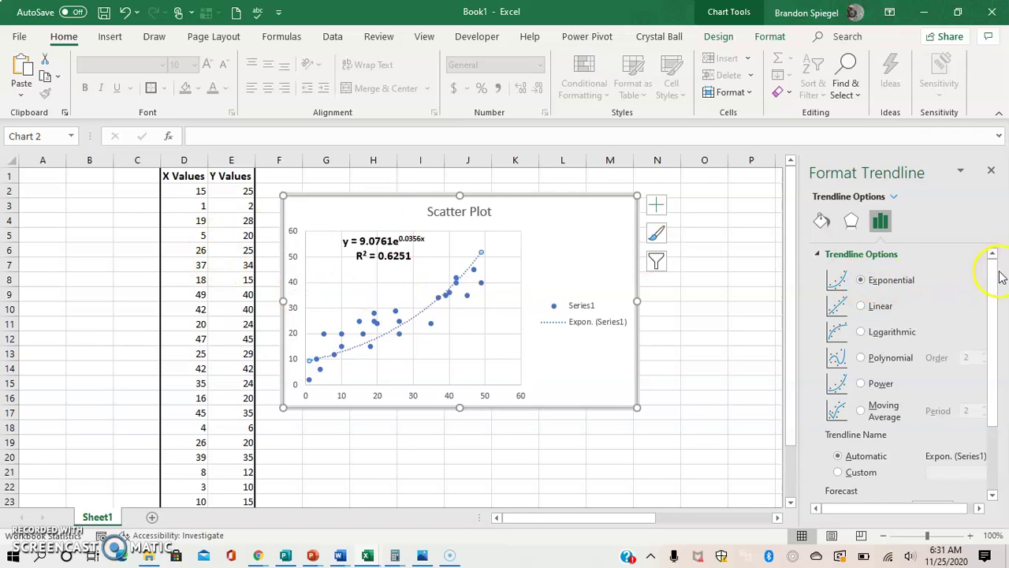
left_click_drag(992, 281, 986, 426)
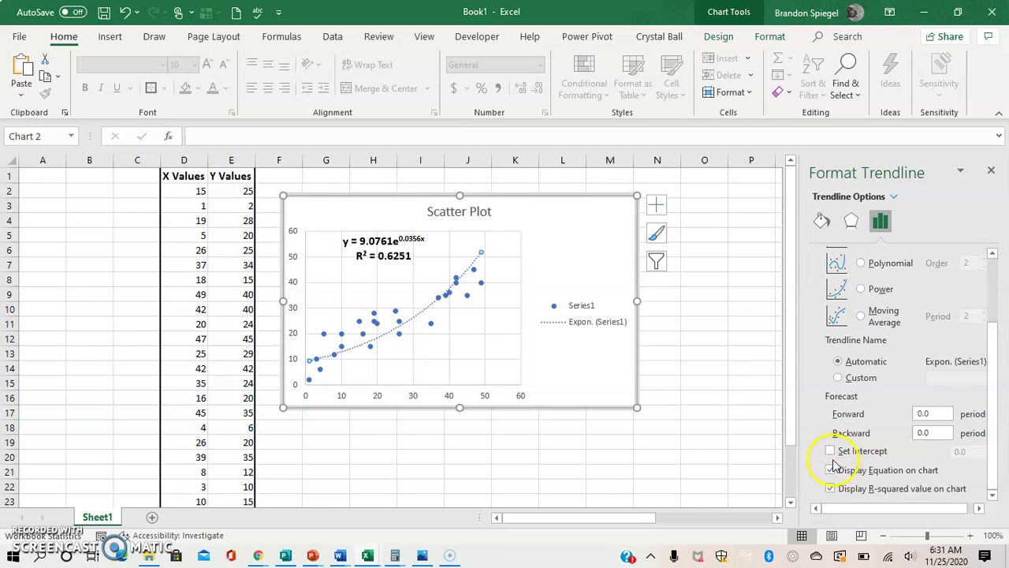
left_click_drag(992, 411, 993, 448)
left_click(863, 309)
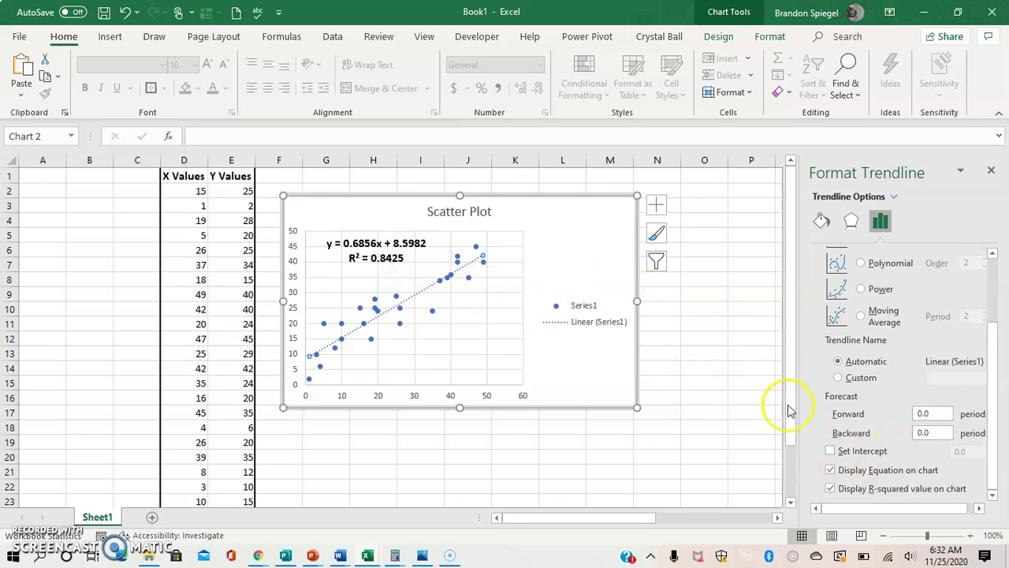
- Enable Set Intercept with a value of 5, giving y = 0.7932x + 5
left_click(830, 451)
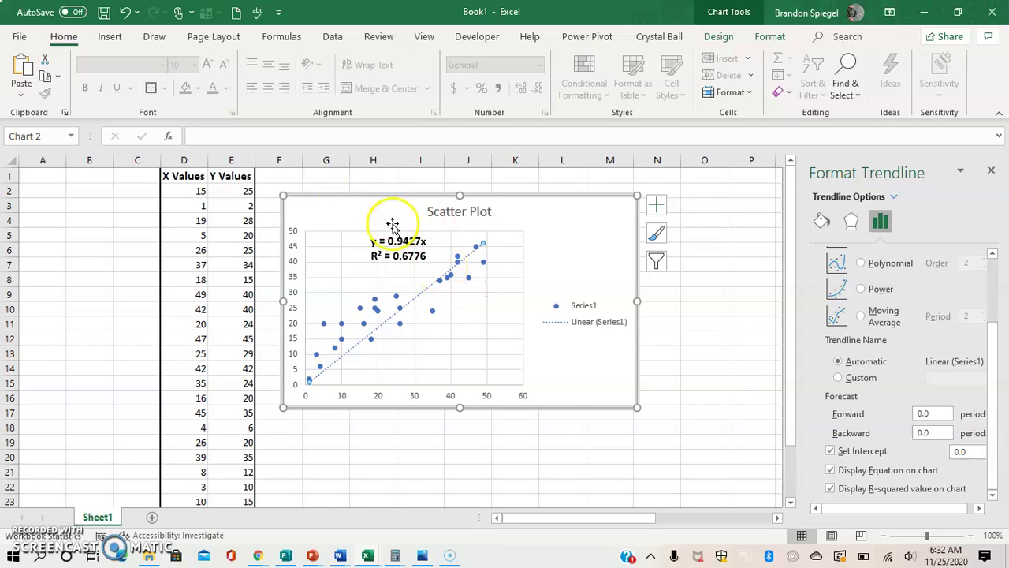
left_click(959, 451)
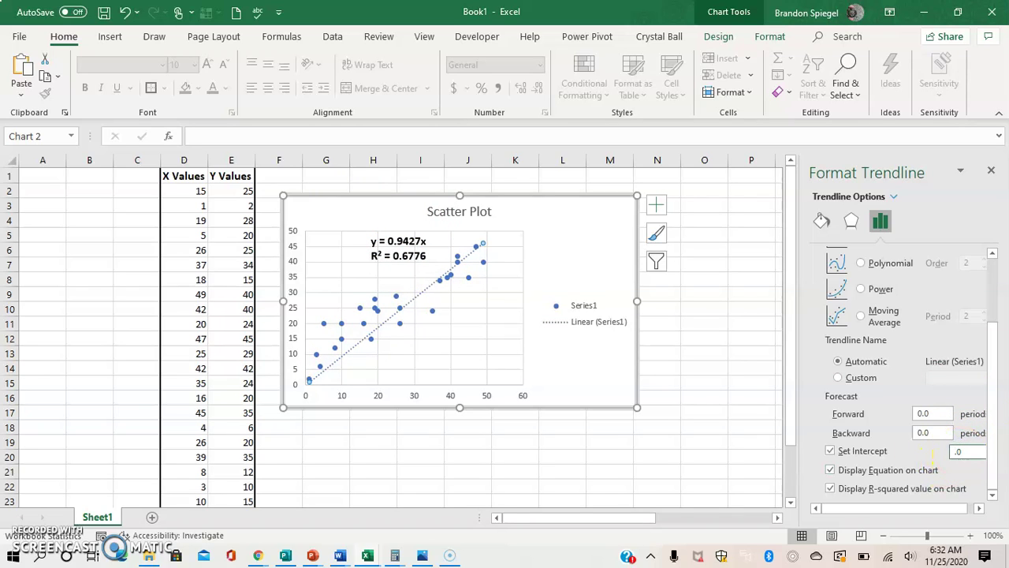
type("5")
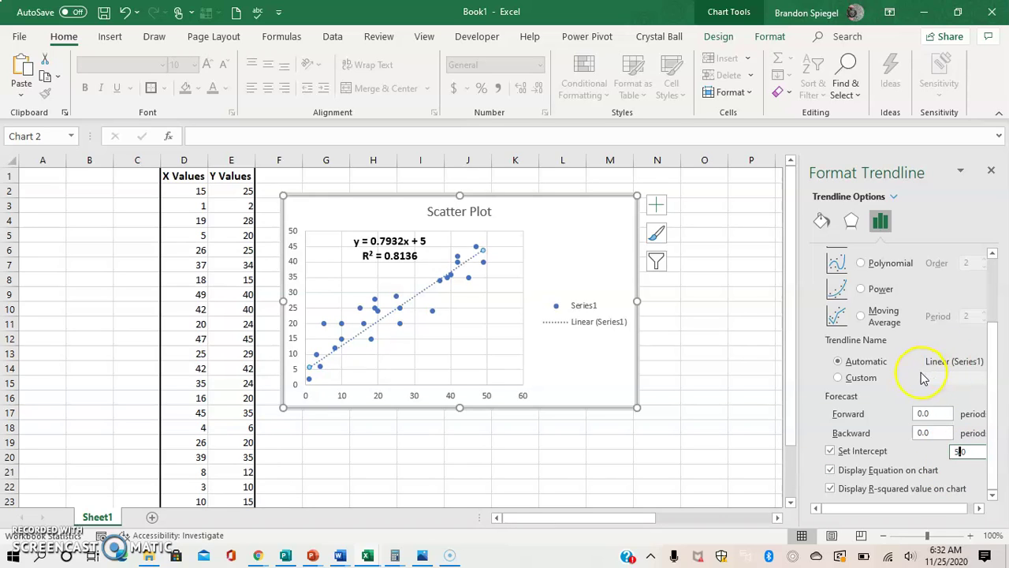
left_click(922, 413)
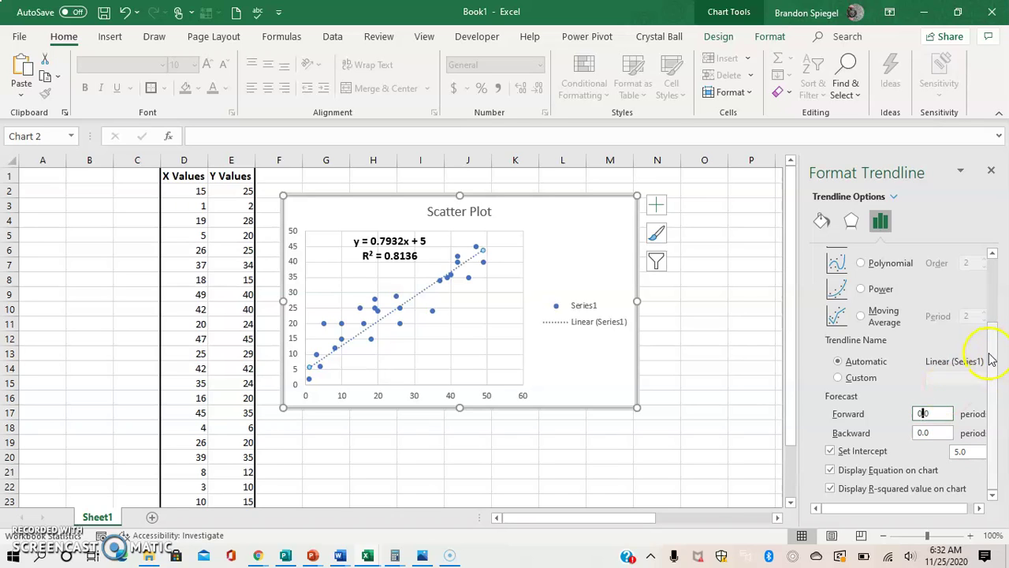
- Switch to a Polynomial fit of order 5 and set Forecast Forward to 5
scroll(986, 342, "up", 1)
left_click(862, 276)
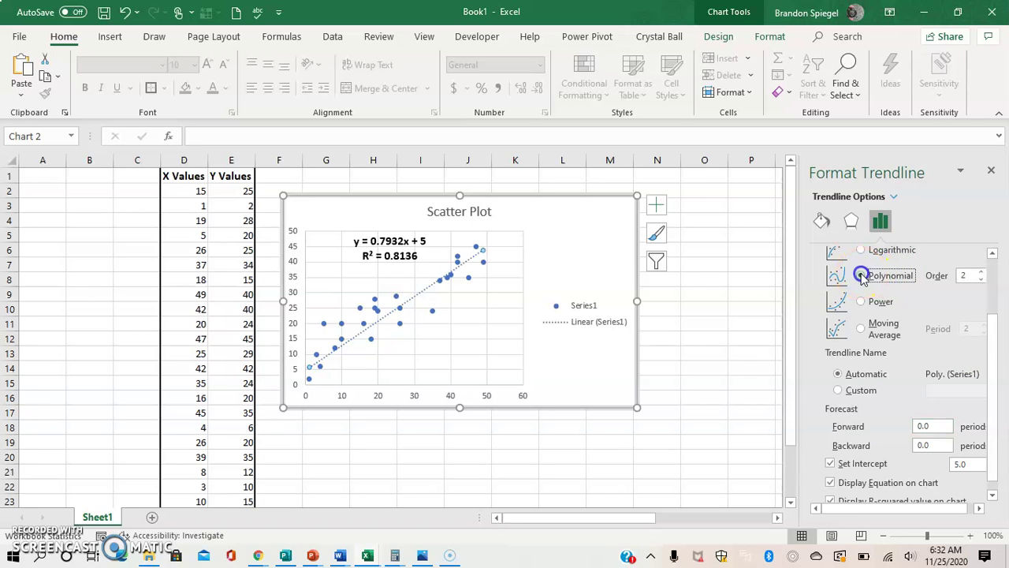
left_click(981, 272)
left_click(982, 272)
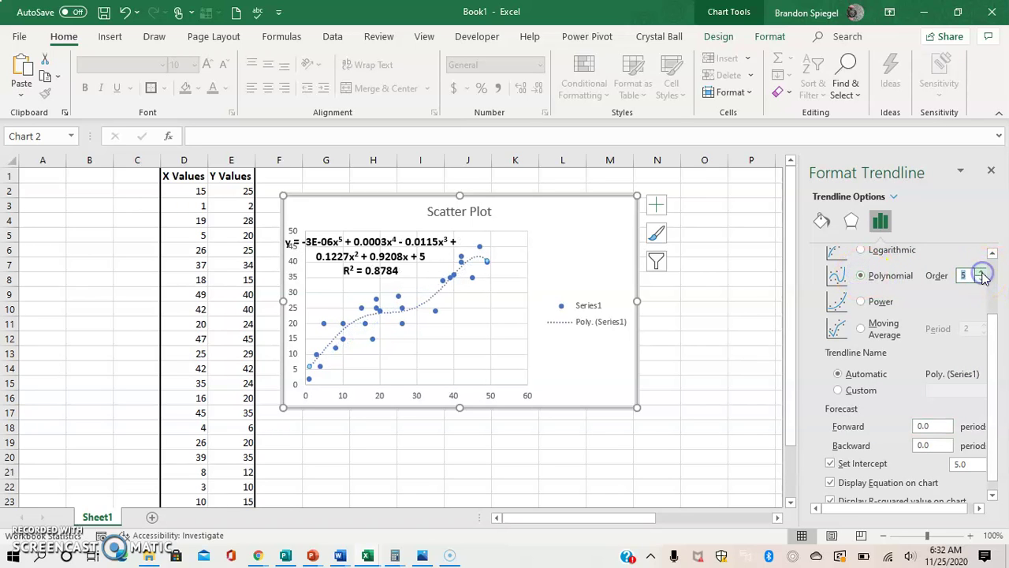
left_click(920, 425)
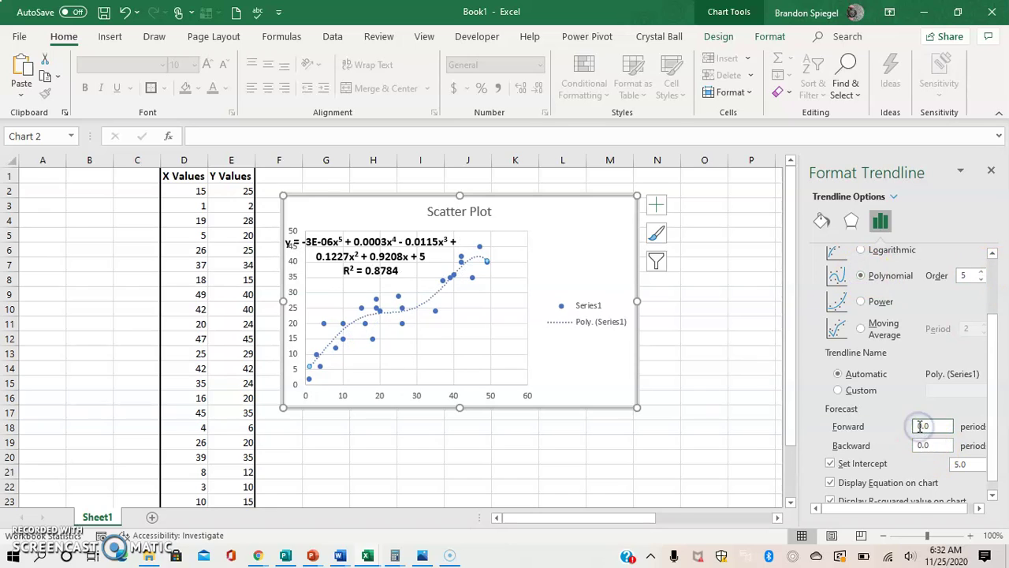
type("5")
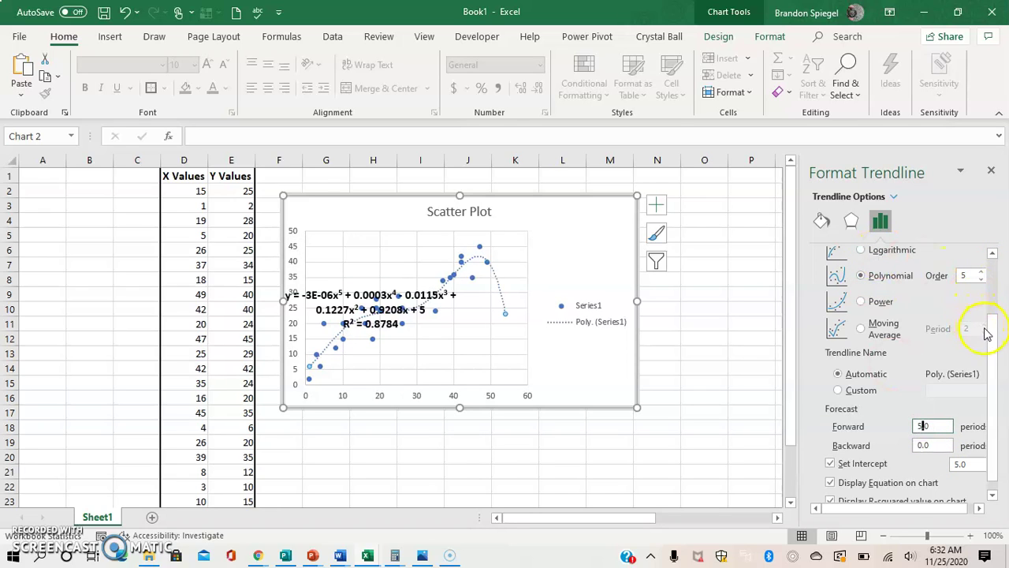
- Return to a Linear fit and clear Set Intercept, giving y = 0.6856x + 8.5982
left_click_drag(987, 333, 984, 315)
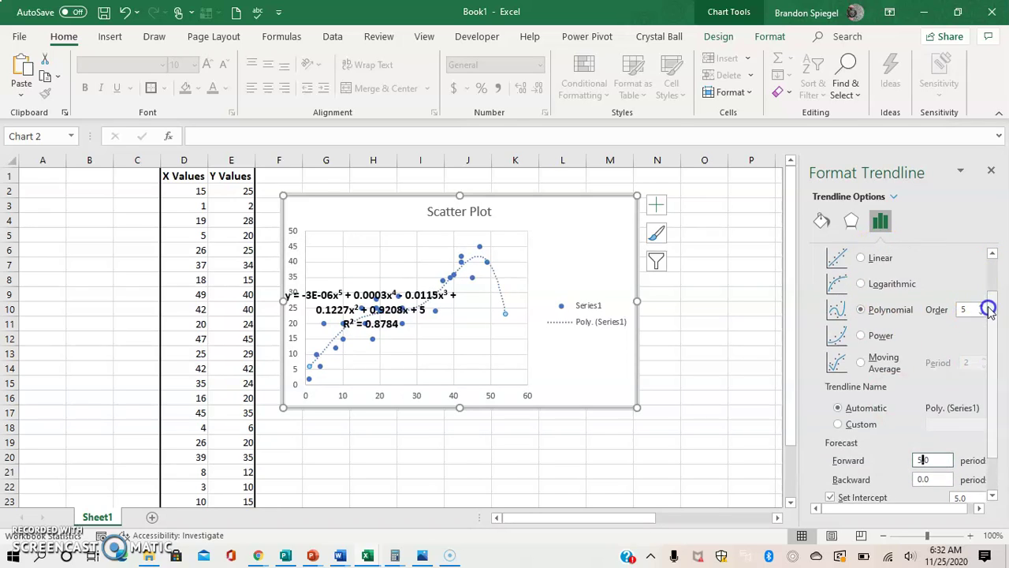
left_click(861, 259)
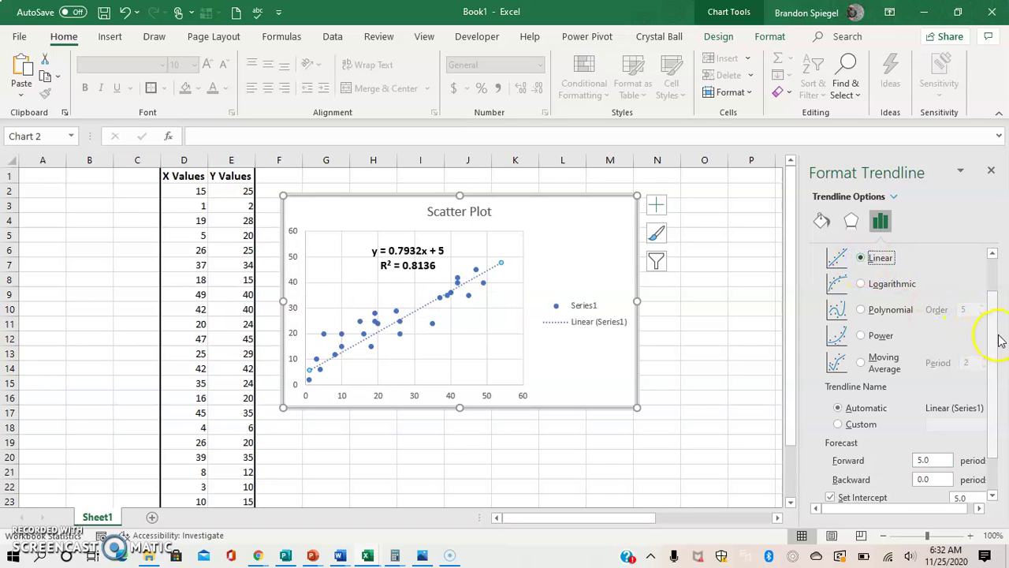
left_click_drag(998, 341, 984, 450)
left_click(834, 451)
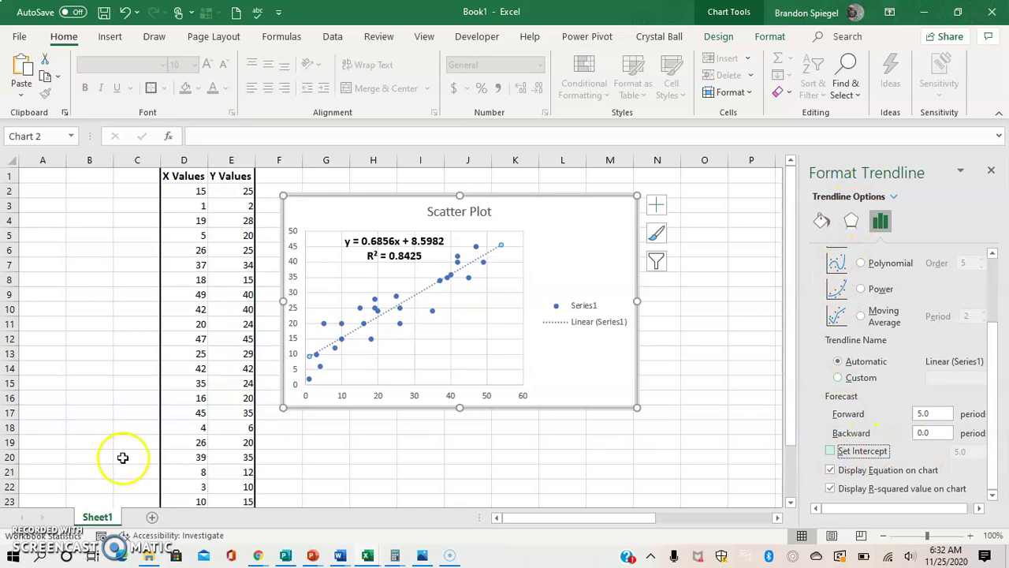
- Refocus the chart and open then close the Chart Elements list
left_click(33, 538)
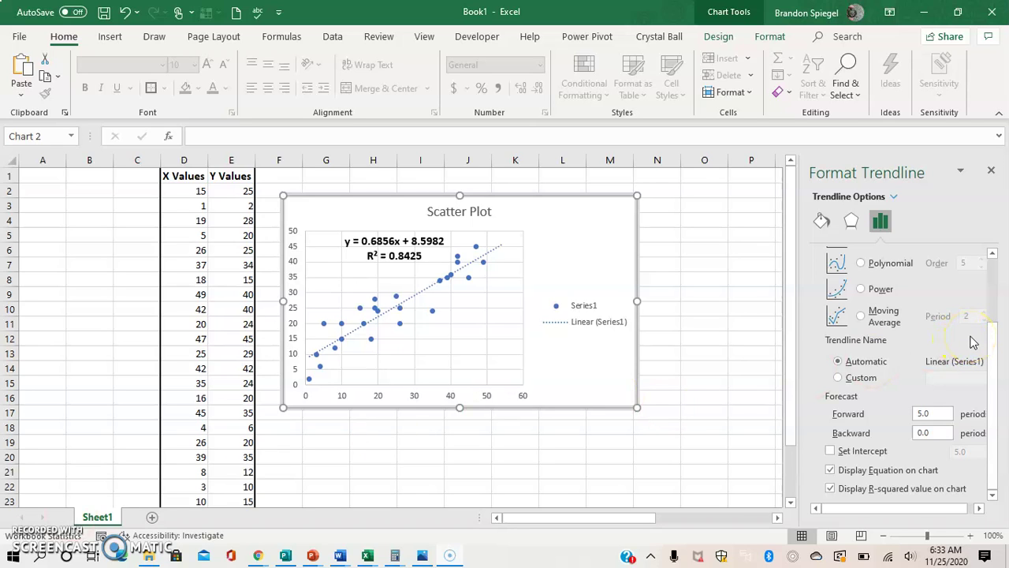
left_click(722, 266)
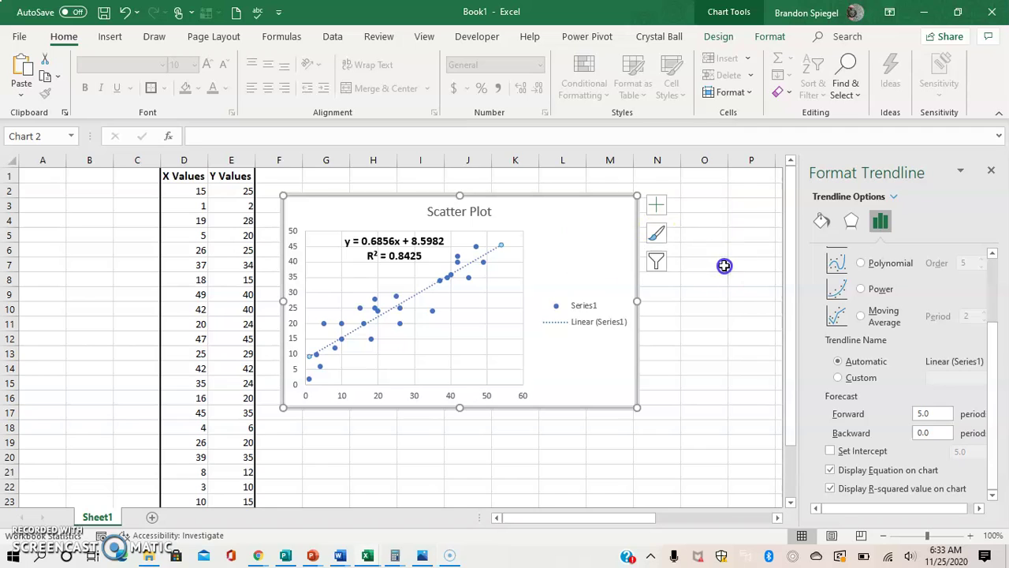
left_click(656, 206)
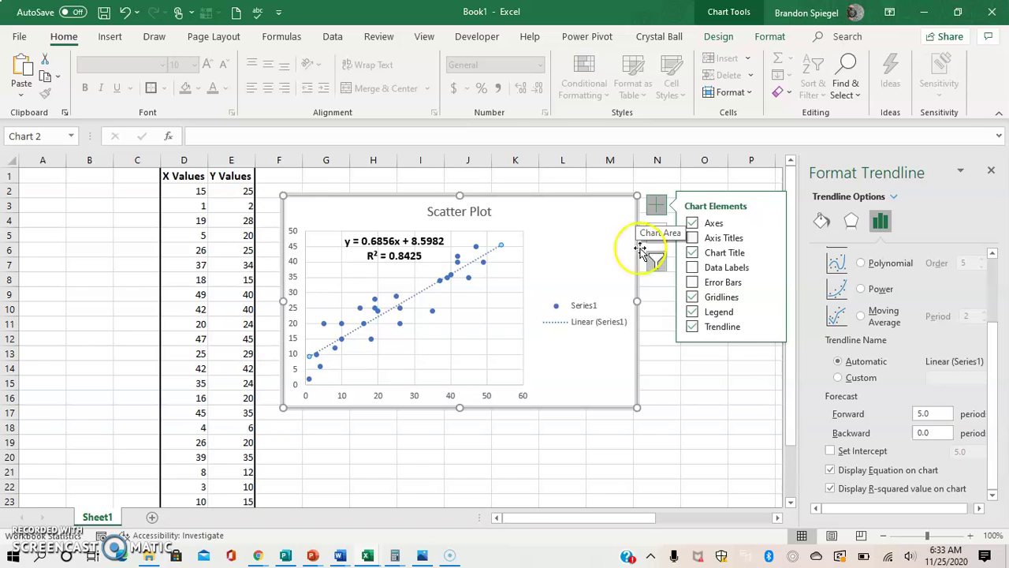
left_click(660, 204)
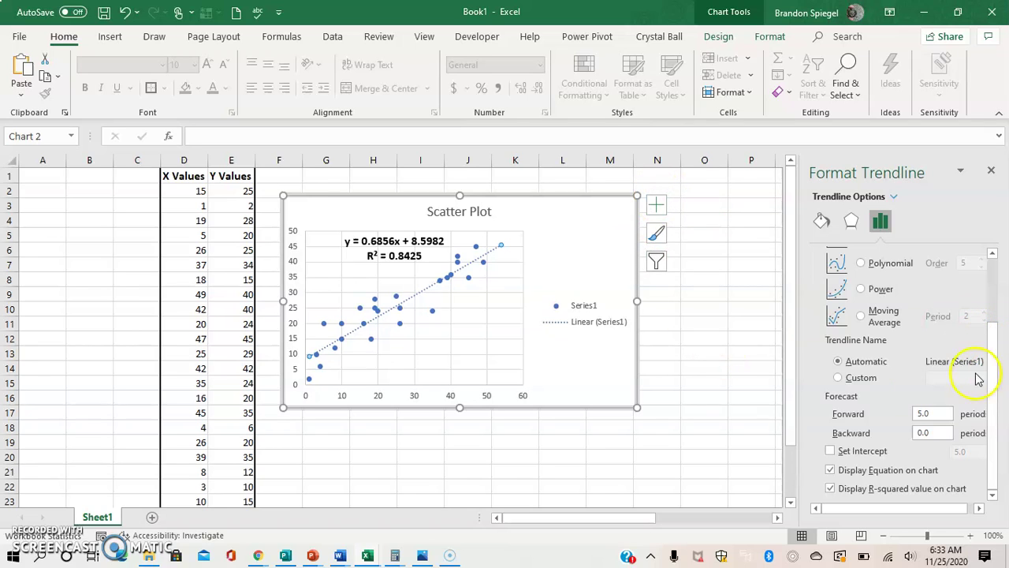
- Set a custom trendline name of 'Cool Trendline'
left_click(838, 379)
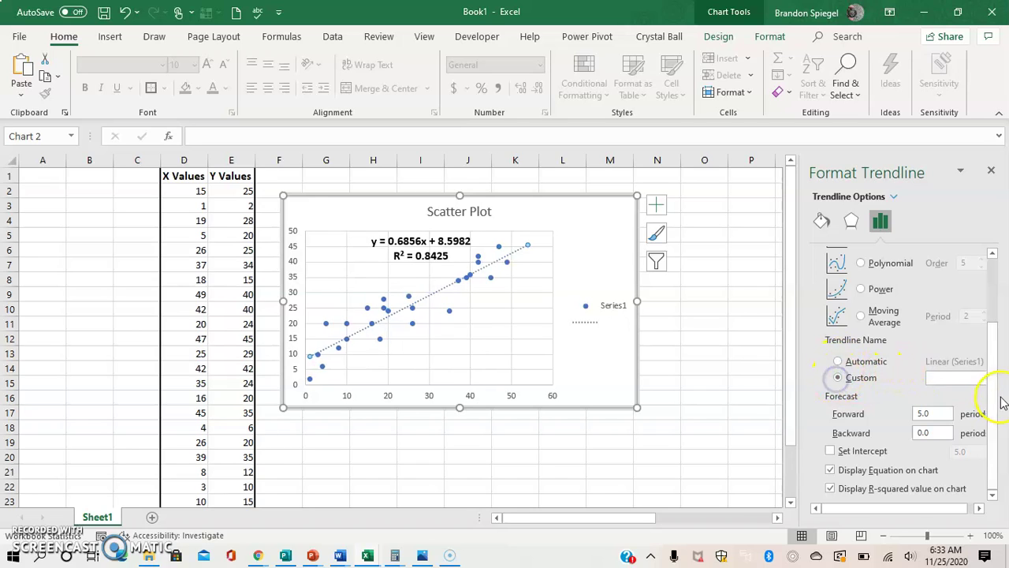
left_click(974, 380)
type("Cool")
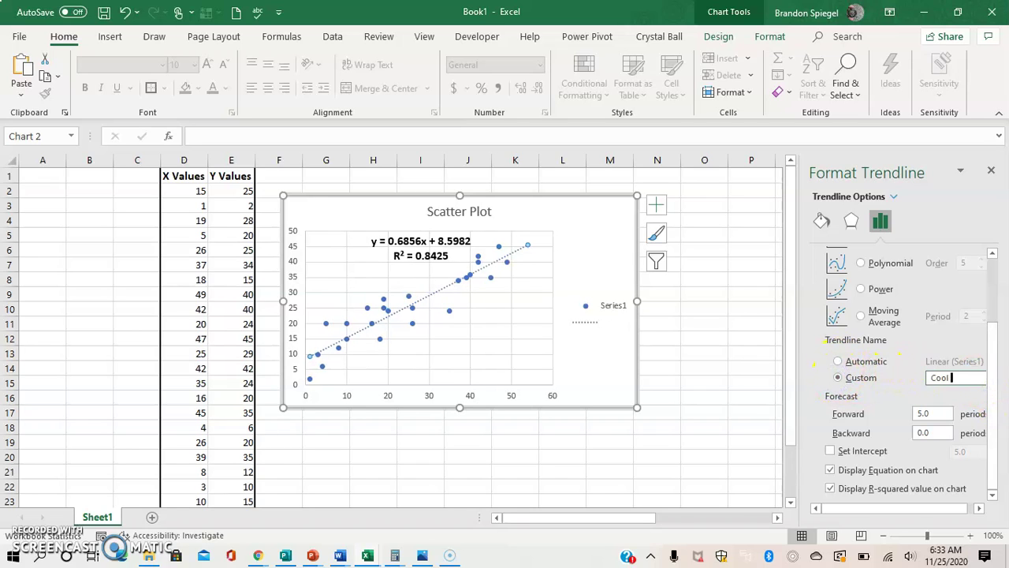
type(" Trendline")
key("Return")
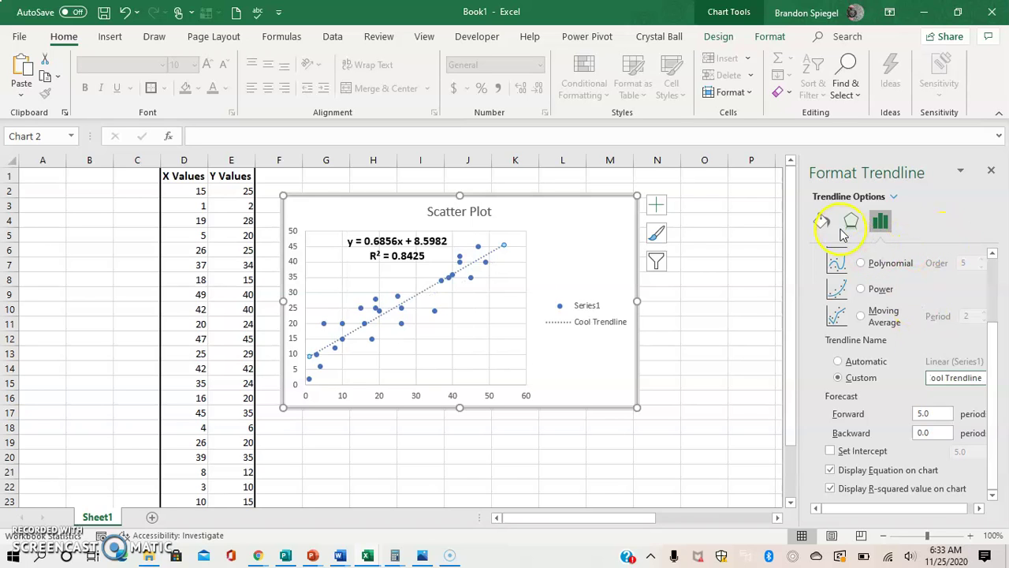
- Change the legend font size to 10 pt and apply a darker font colour
left_click(593, 324)
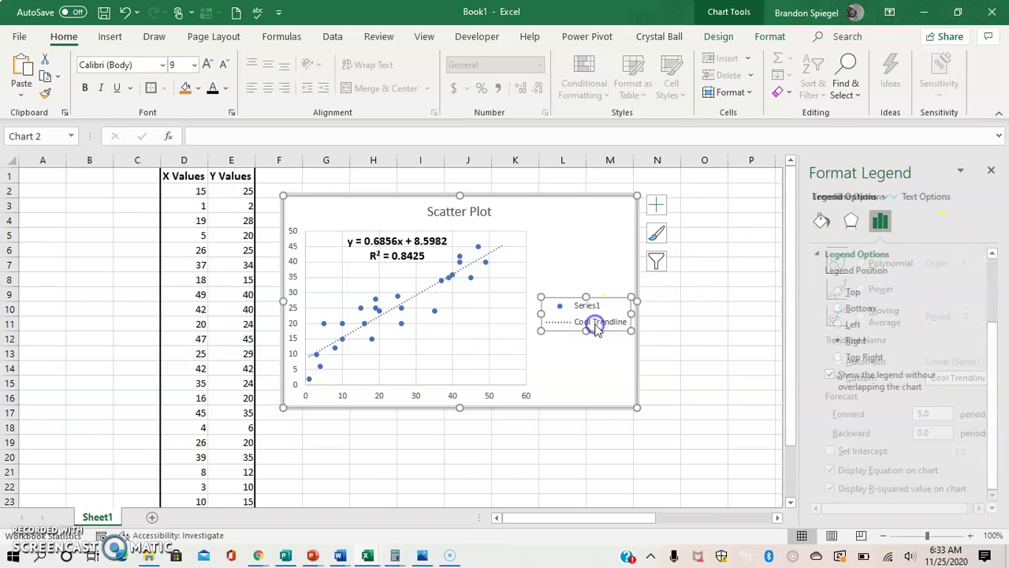
left_click(177, 64)
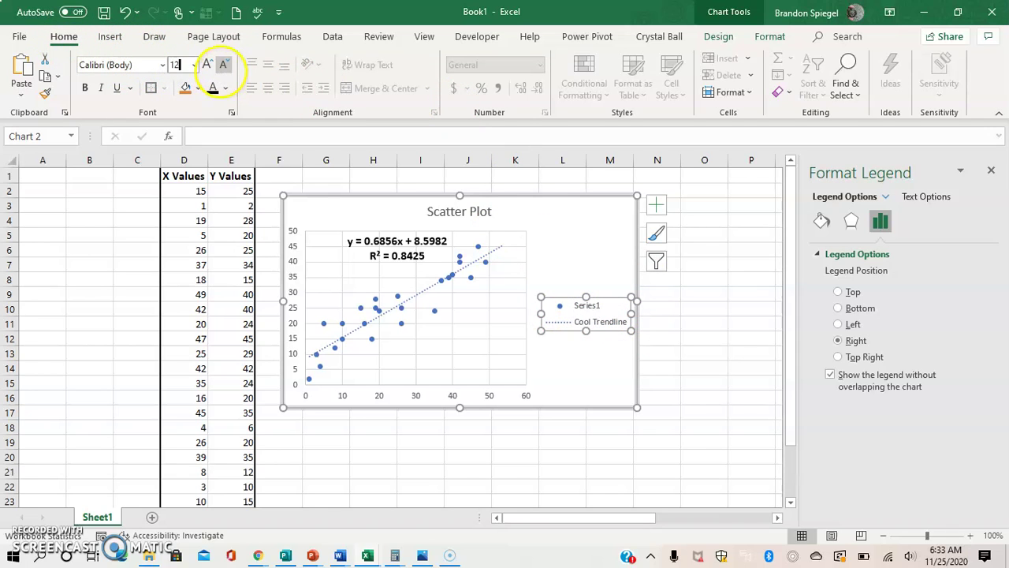
key("Return")
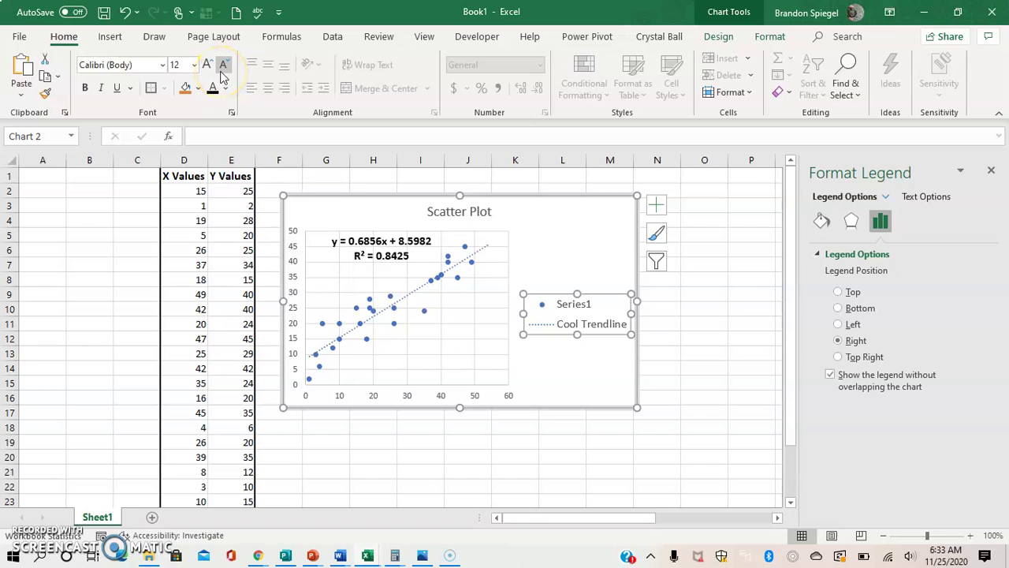
left_click(175, 63)
type("10")
key("Return")
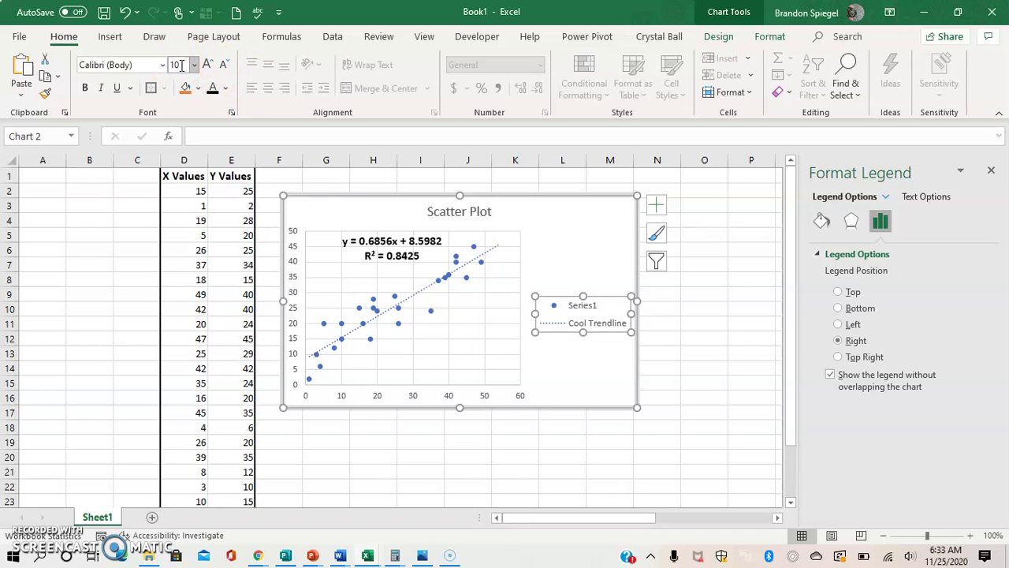
left_click(212, 89)
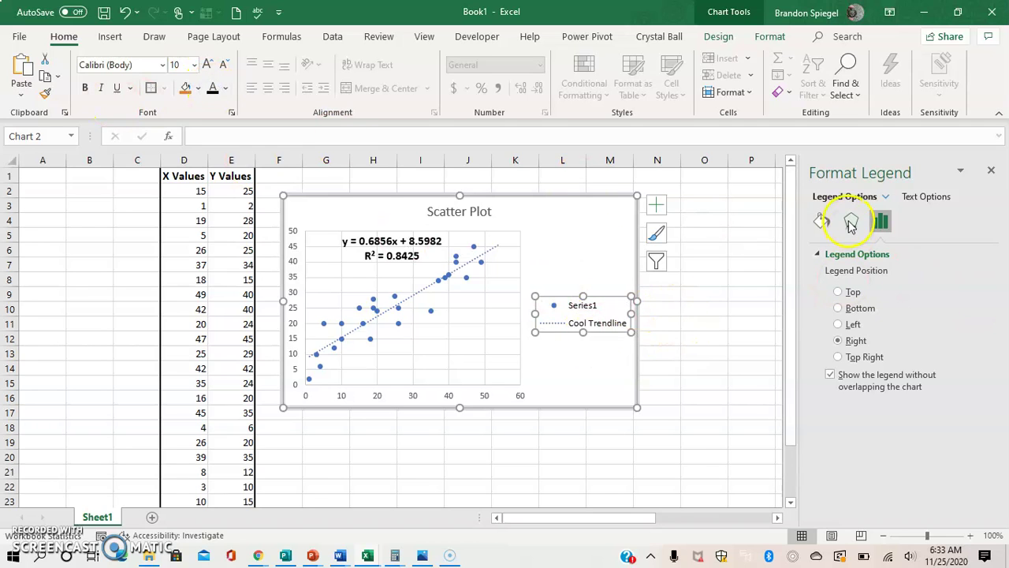
left_click(371, 323)
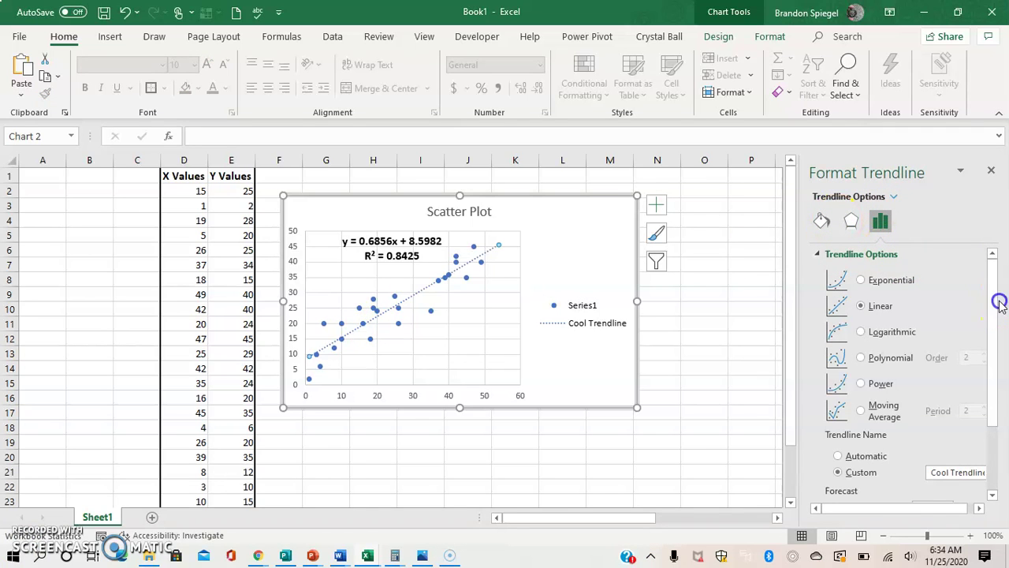
- Show the trendline's Fill & Line settings, with the line automatic at 1.5 pt
left_click_drag(997, 405, 992, 489)
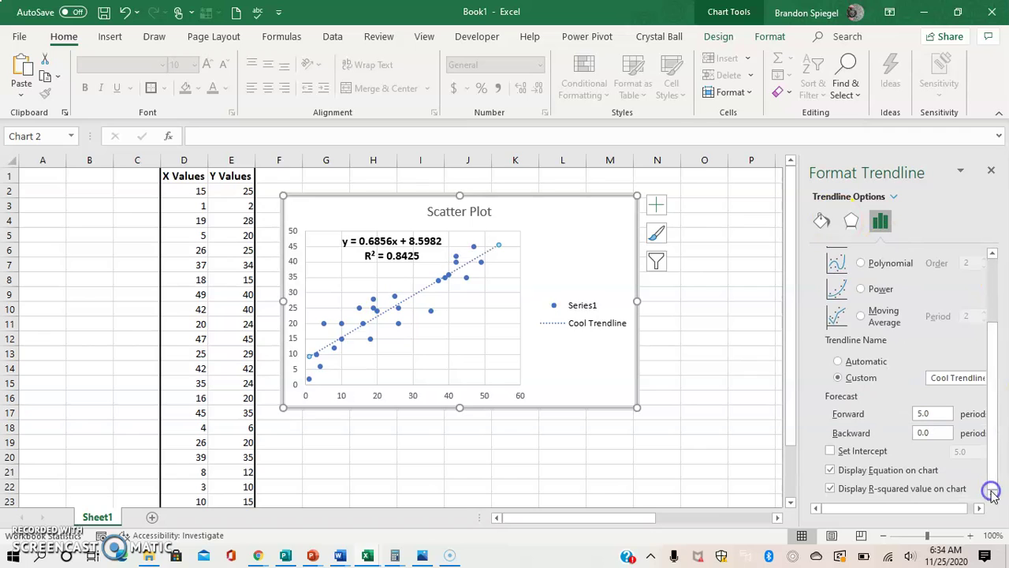
left_click(851, 223)
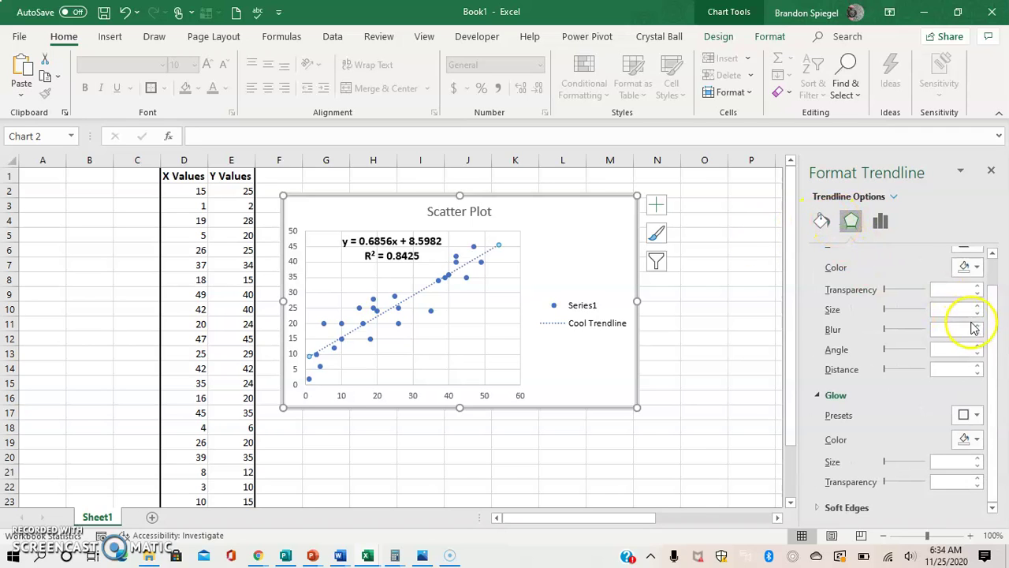
left_click_drag(994, 327, 992, 295)
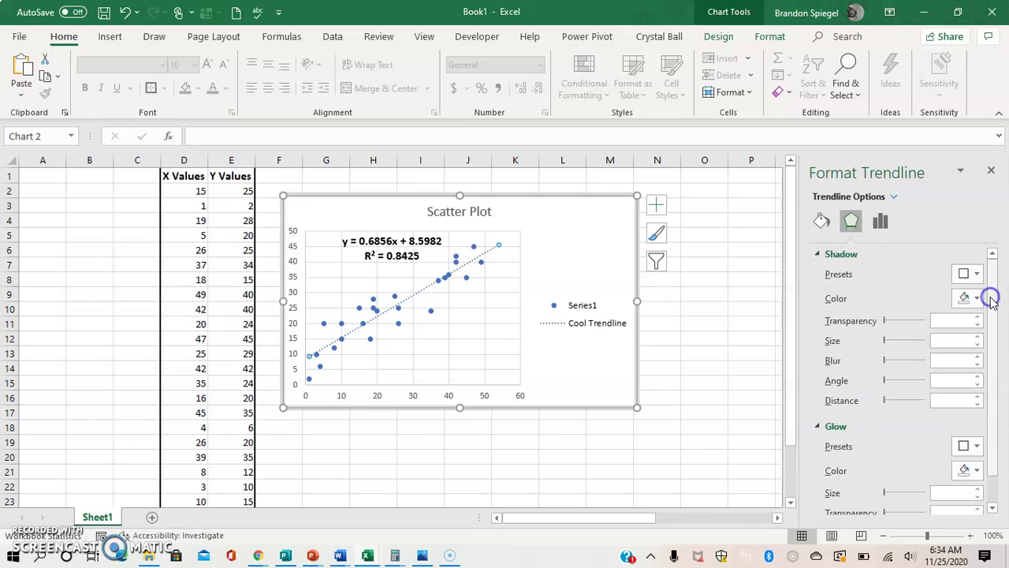
left_click(824, 224)
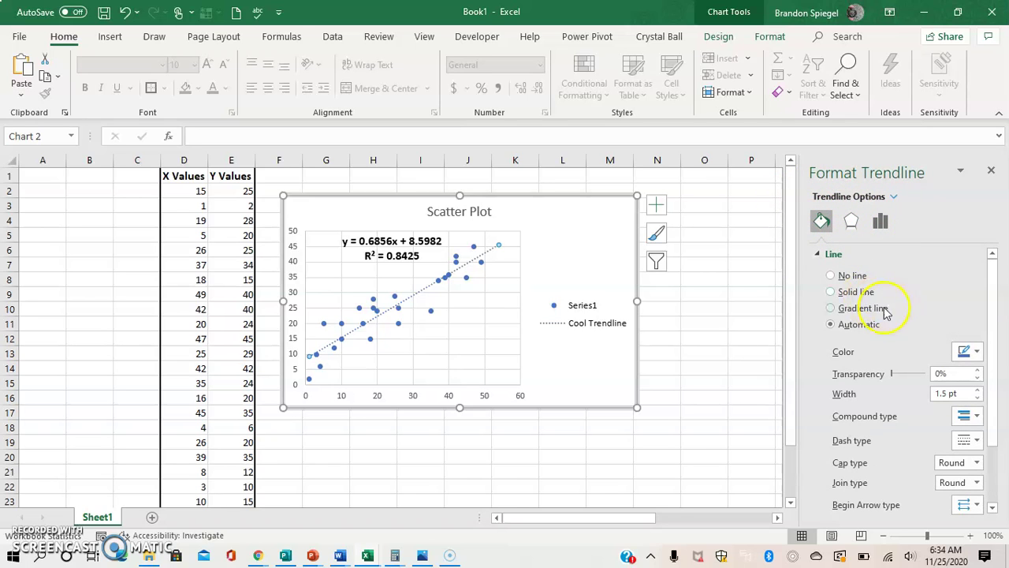
- Make the trendline a solid line with the Round Dot dash type
left_click(832, 292)
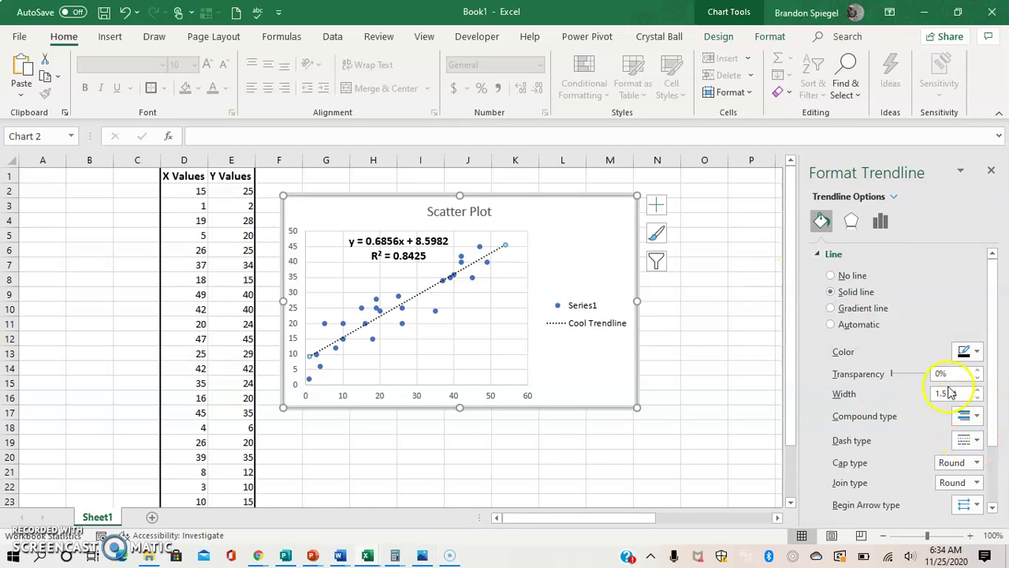
left_click(977, 441)
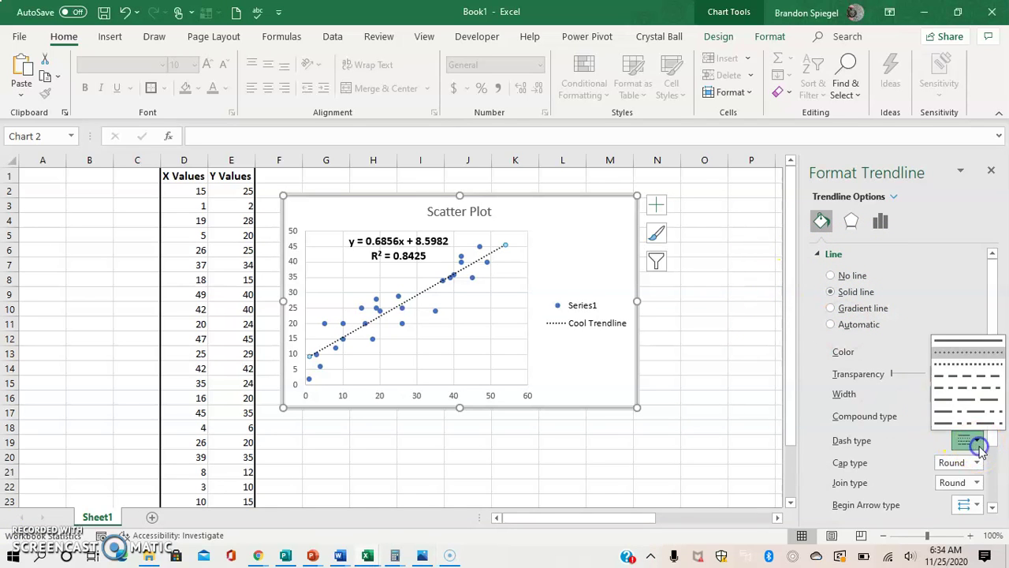
left_click(954, 342)
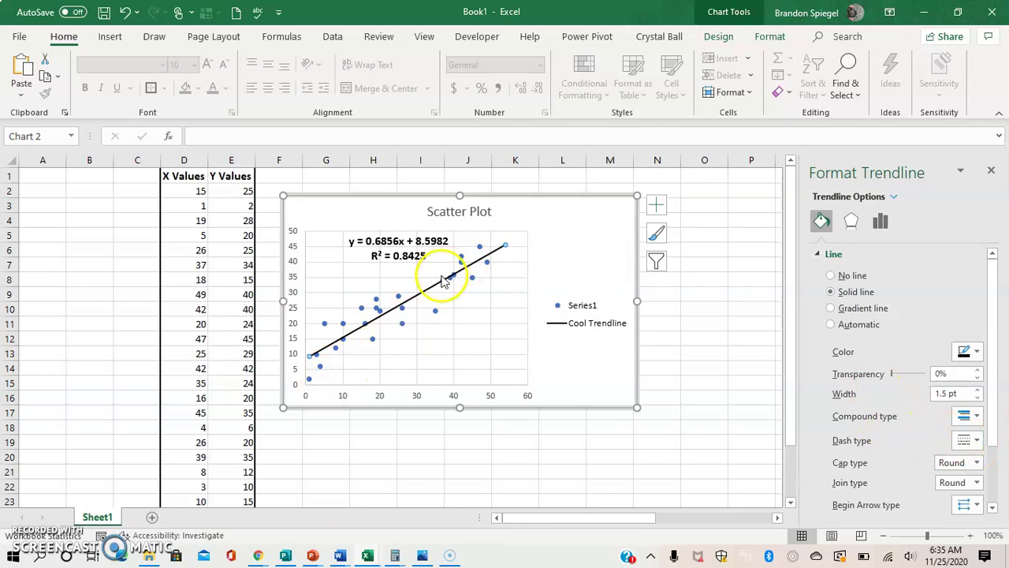
left_click(978, 441)
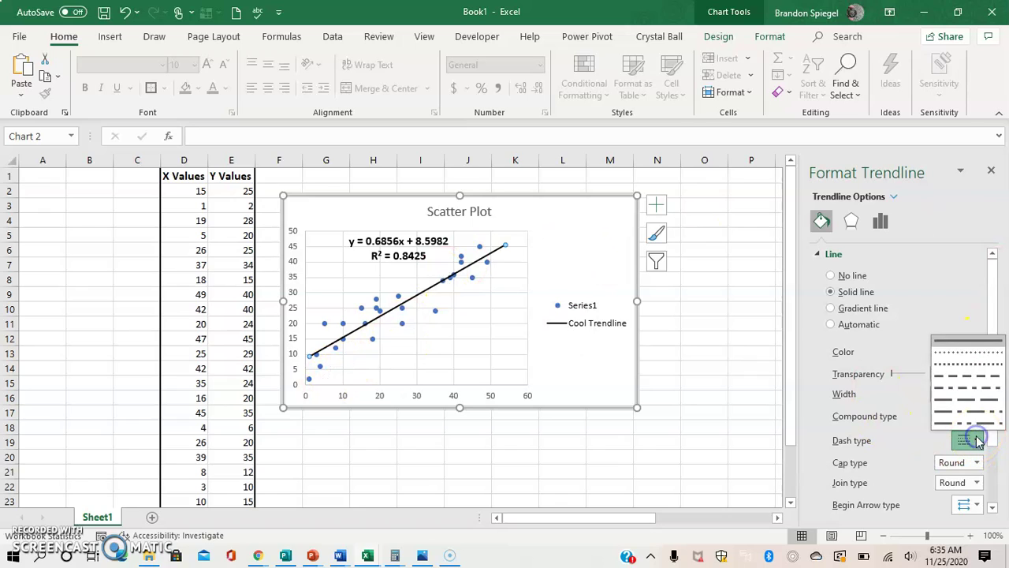
left_click(954, 362)
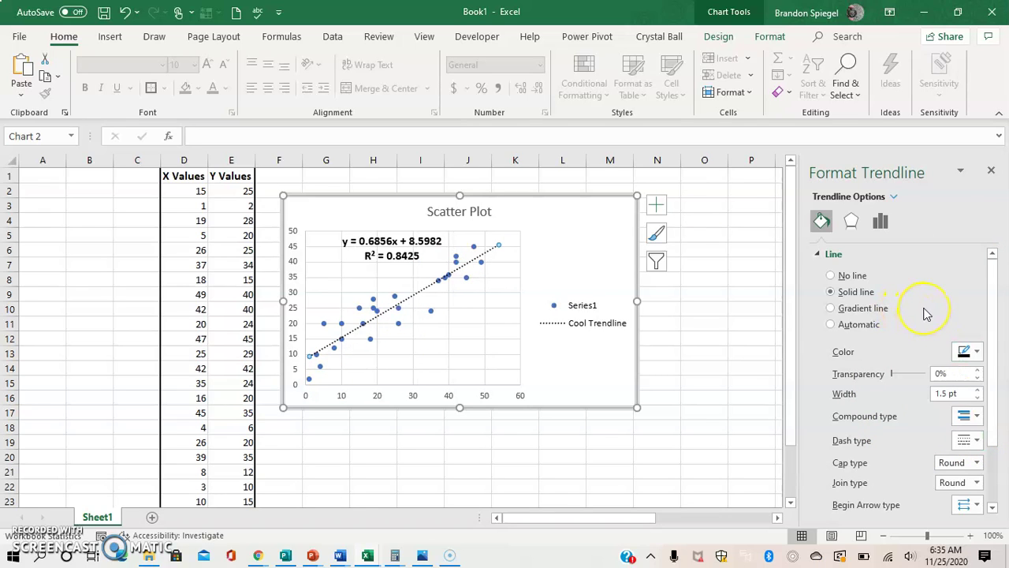
- Colour the trendline black and increase its width to 3 pt
left_click(965, 352)
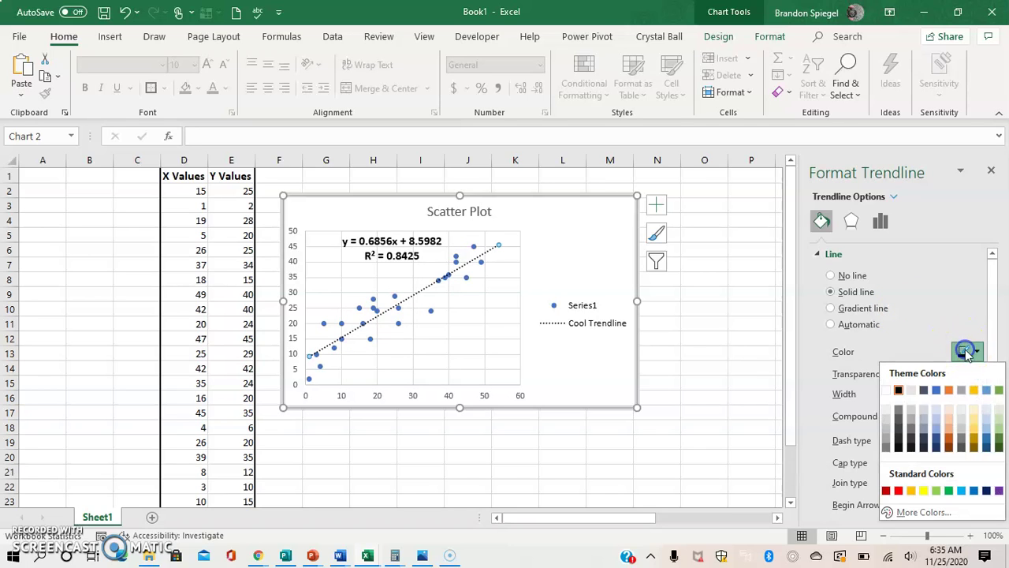
left_click(897, 490)
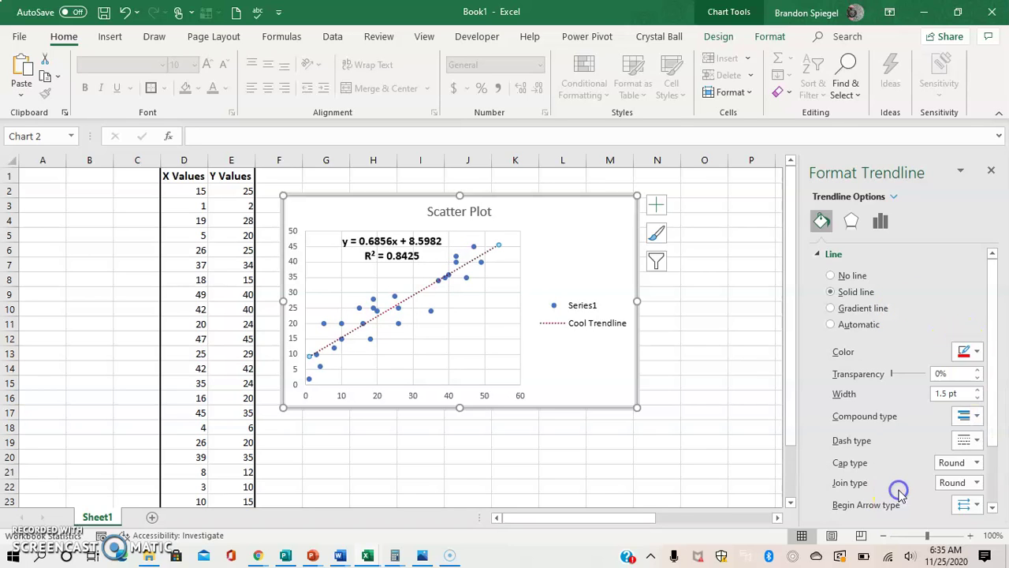
left_click(976, 352)
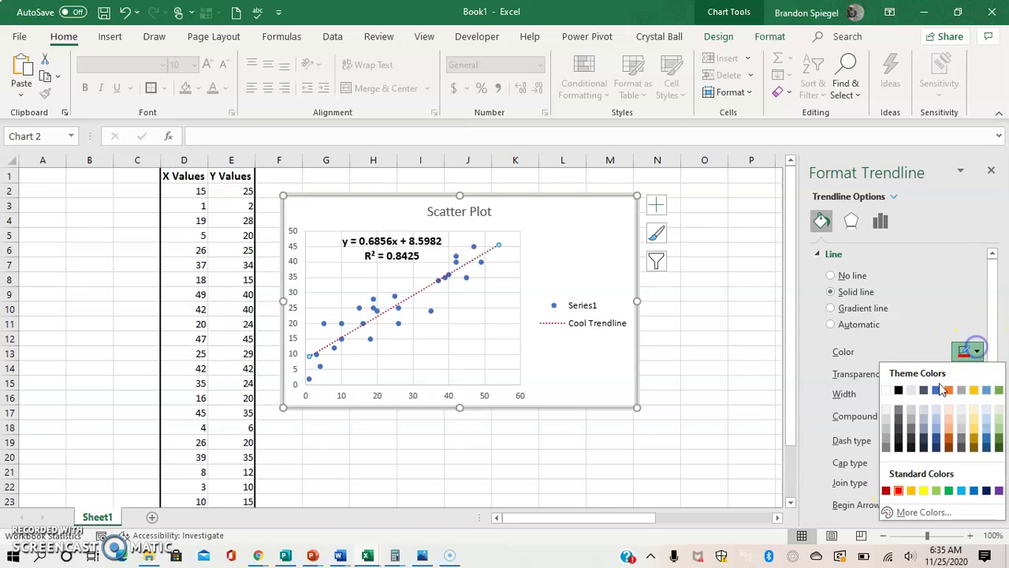
left_click(898, 391)
left_click(980, 392)
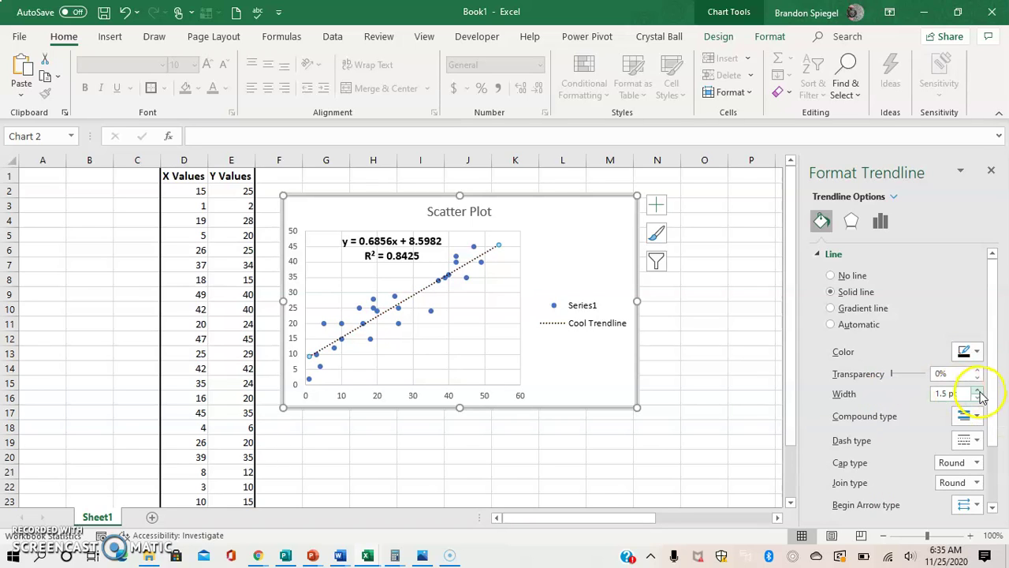
left_click(978, 390)
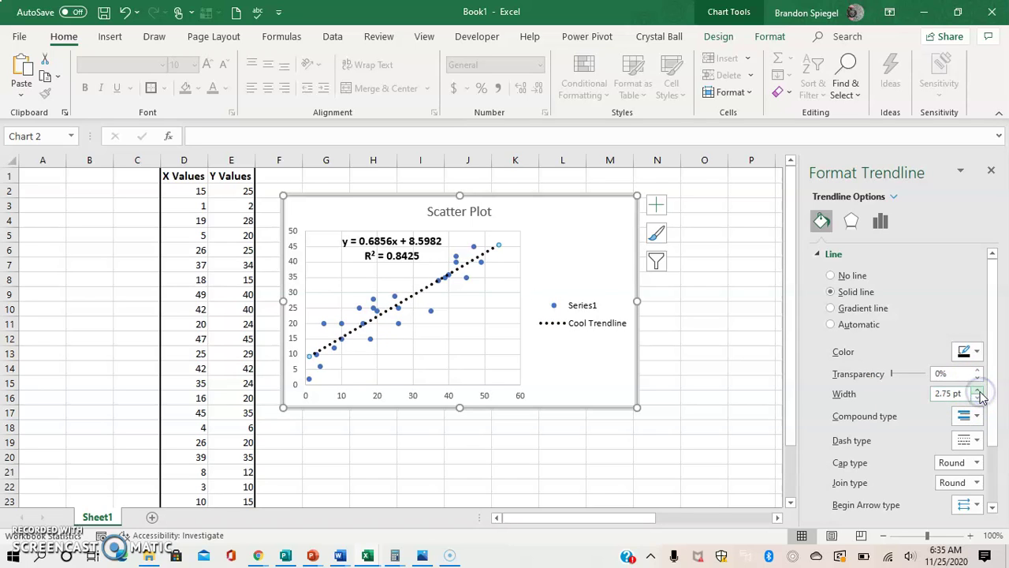
left_click_drag(990, 399, 993, 478)
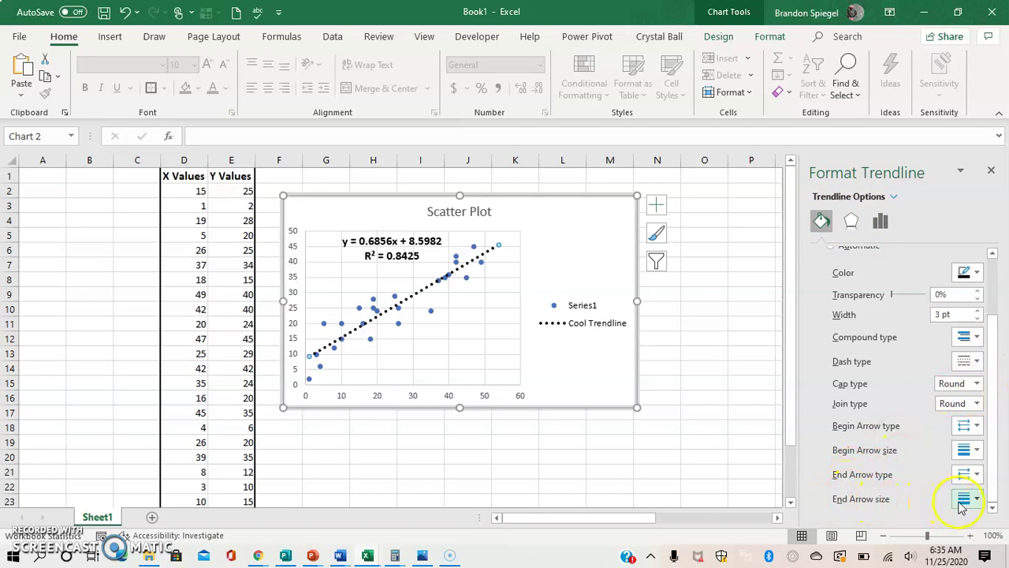
- Set an arrow as the trendline's End Arrow type and None as its Begin Arrow type
left_click(967, 475)
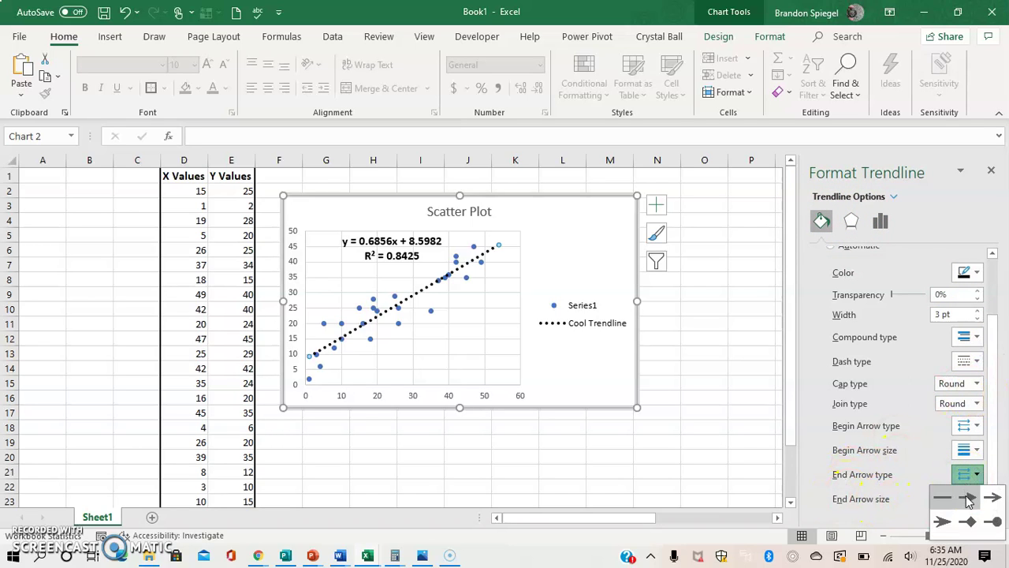
left_click(968, 497)
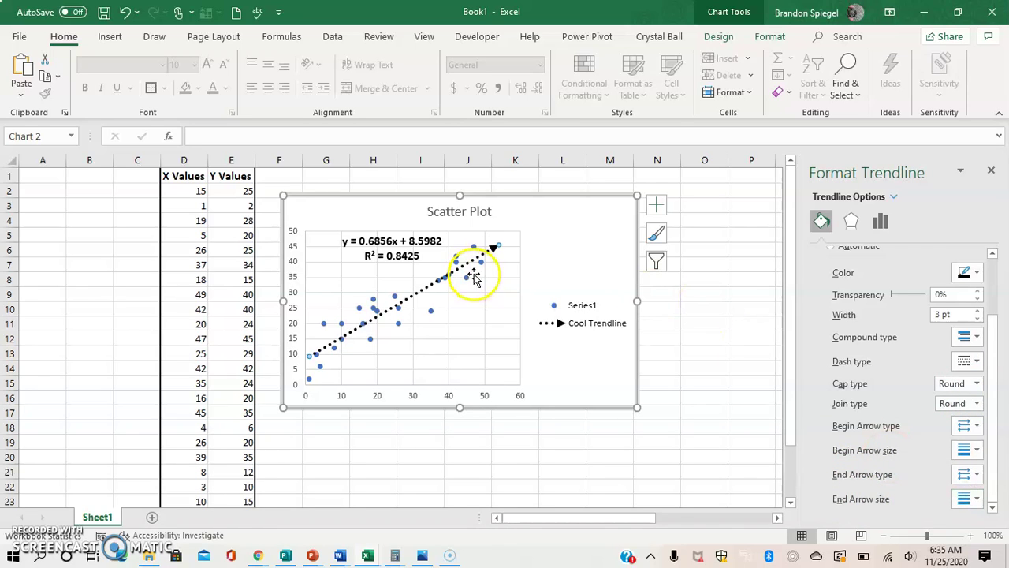
left_click(969, 425)
left_click(964, 450)
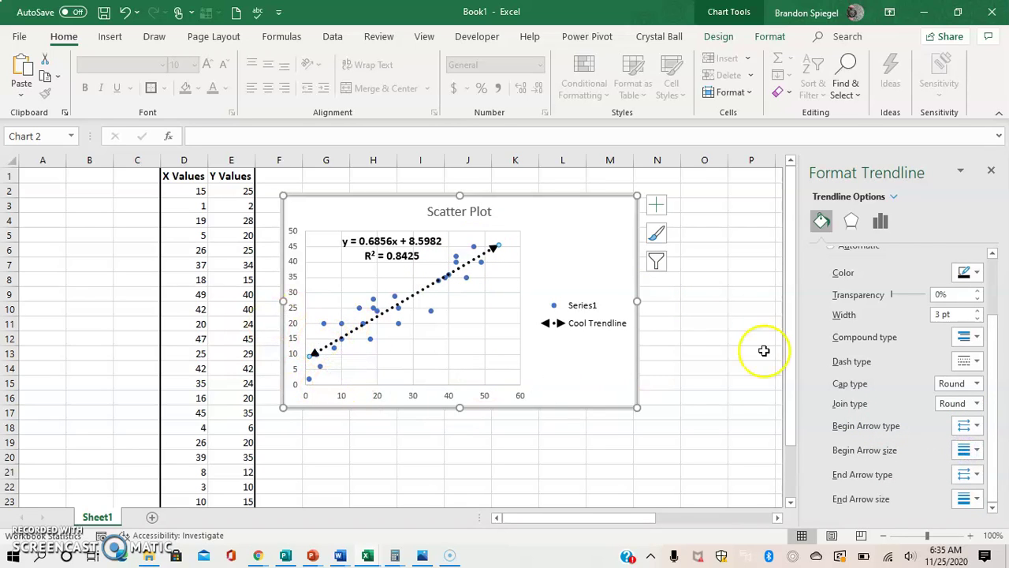
left_click(973, 427)
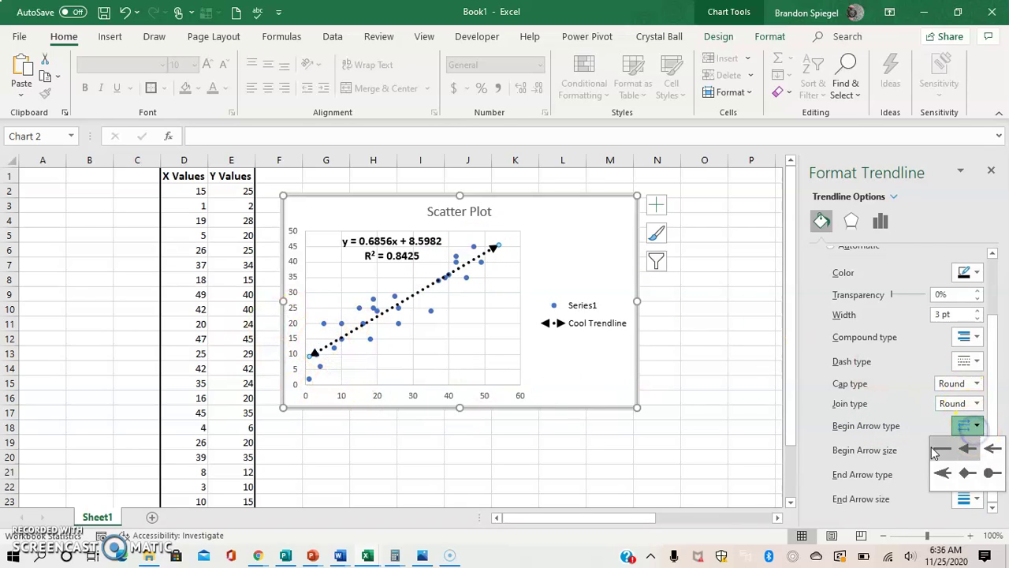
left_click(943, 447)
scroll(994, 442, "up", 2)
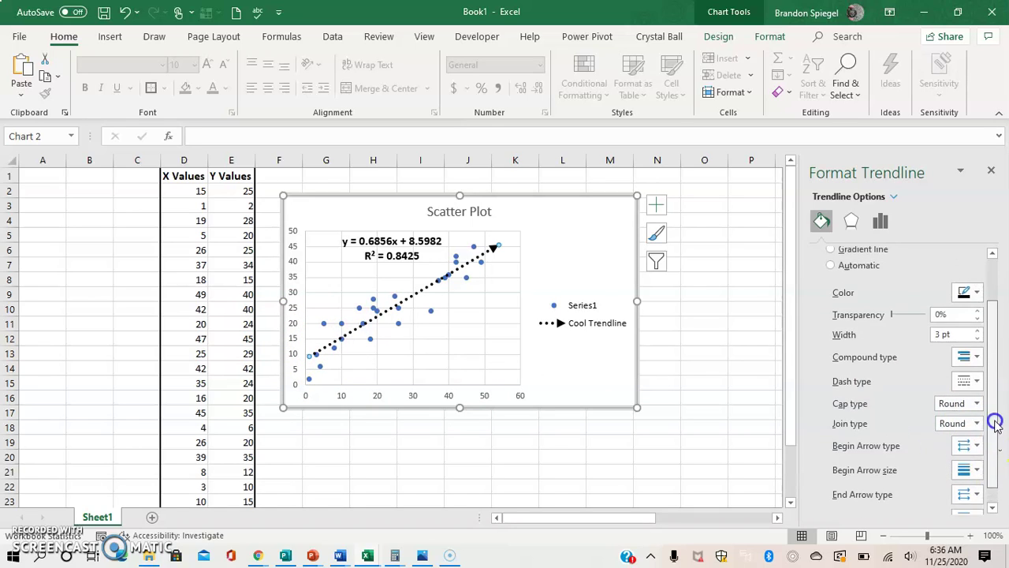
left_click(977, 418)
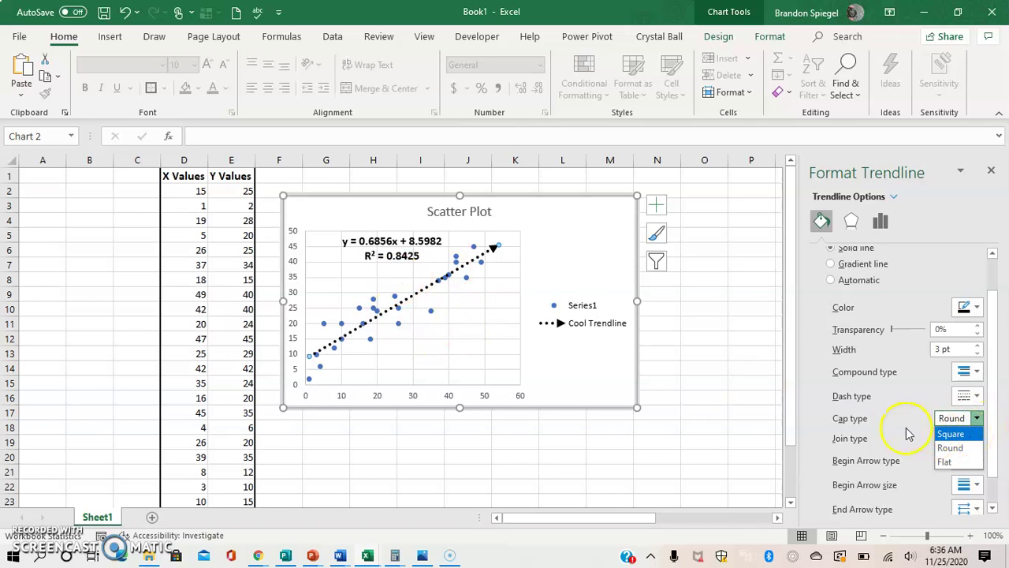
left_click(945, 461)
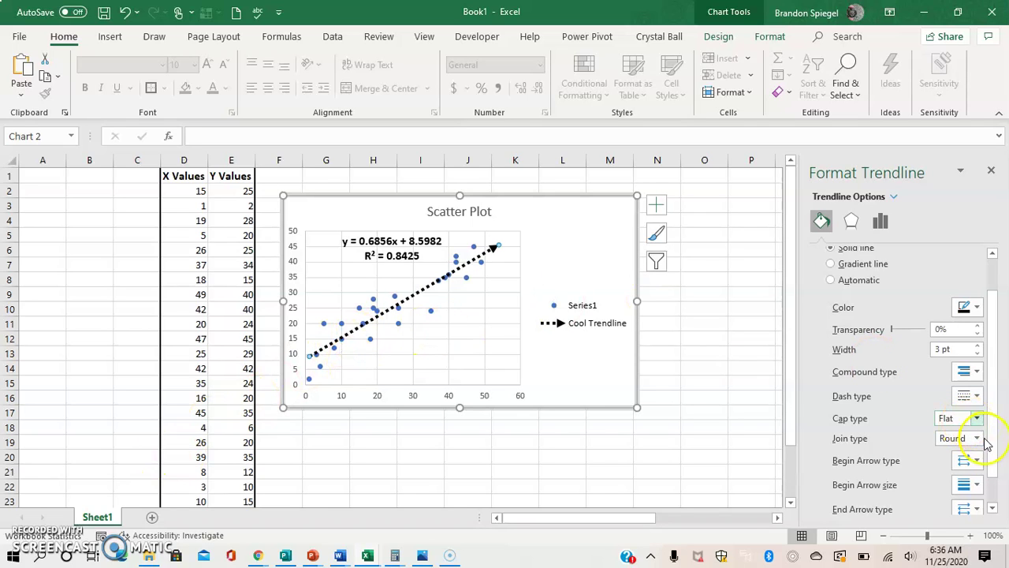
left_click(976, 418)
left_click(957, 437)
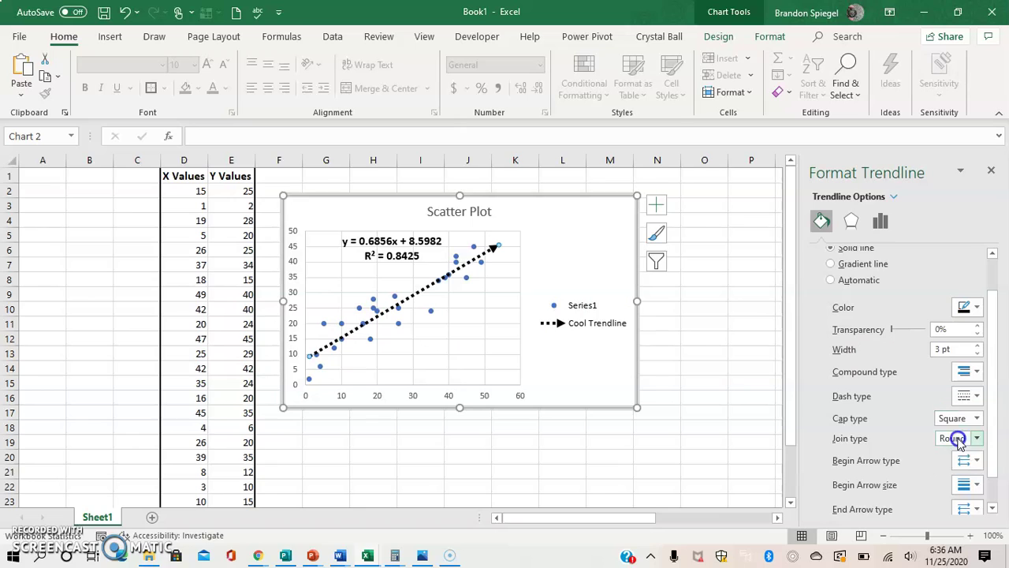
left_click(971, 419)
left_click(952, 449)
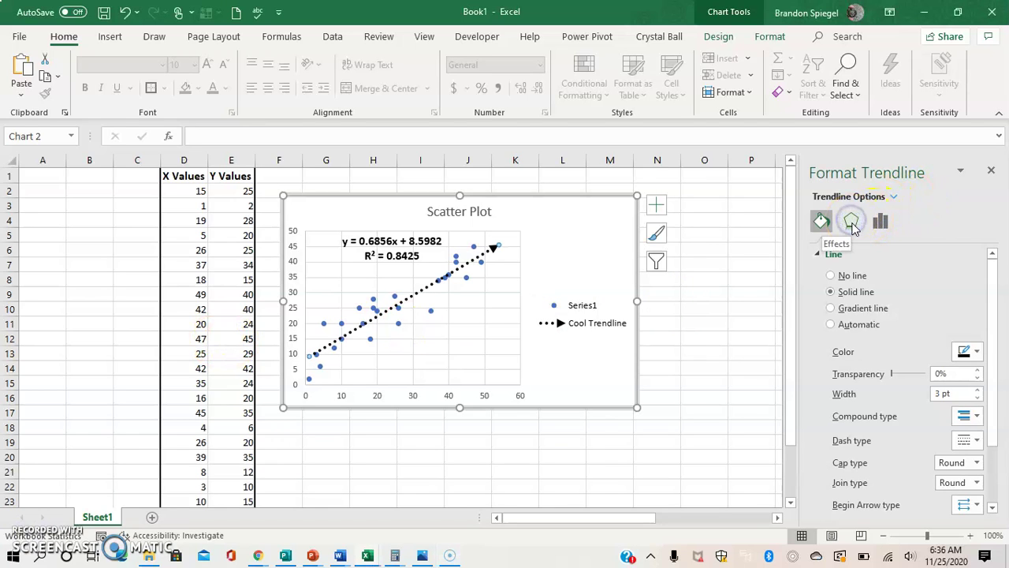
- Pick a colour for the trendline's shadow and increase its size in three steps
left_click(437, 278)
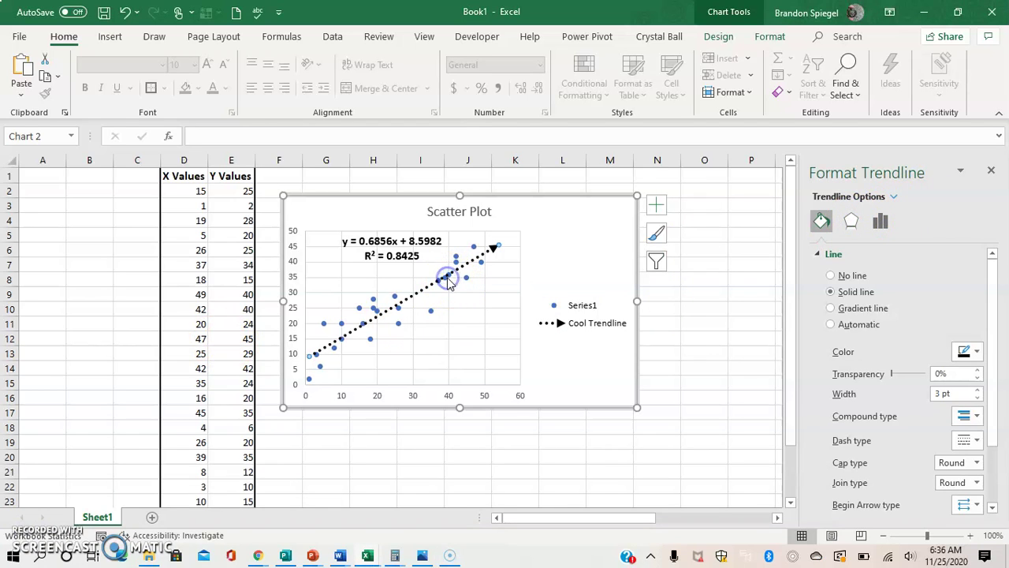
left_click(850, 224)
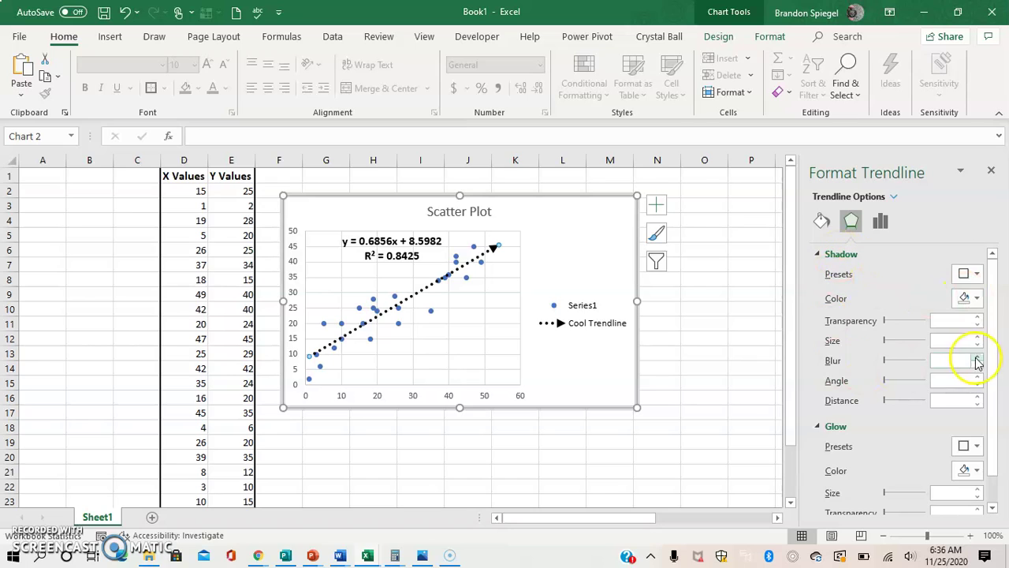
left_click(966, 298)
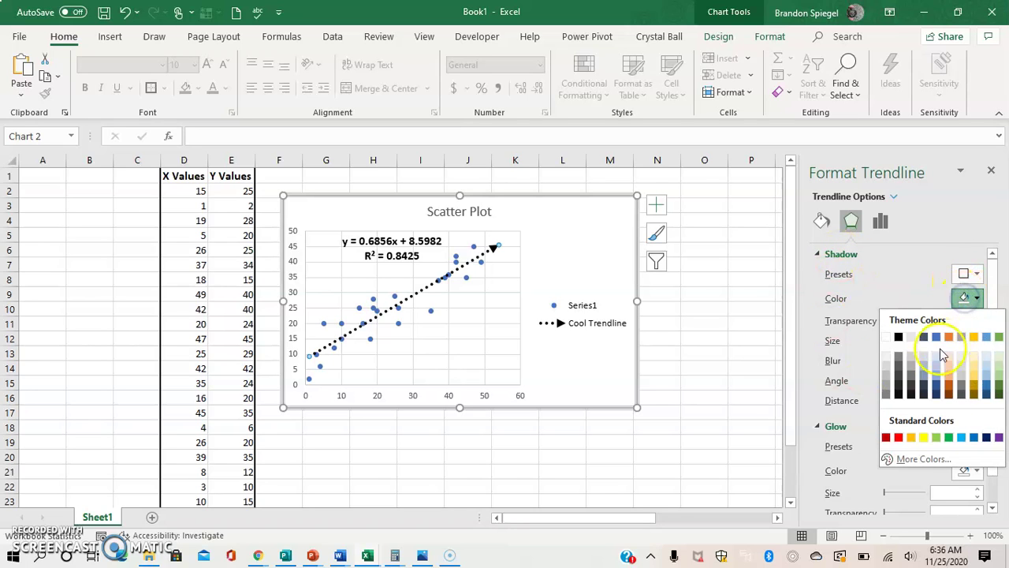
left_click(998, 394)
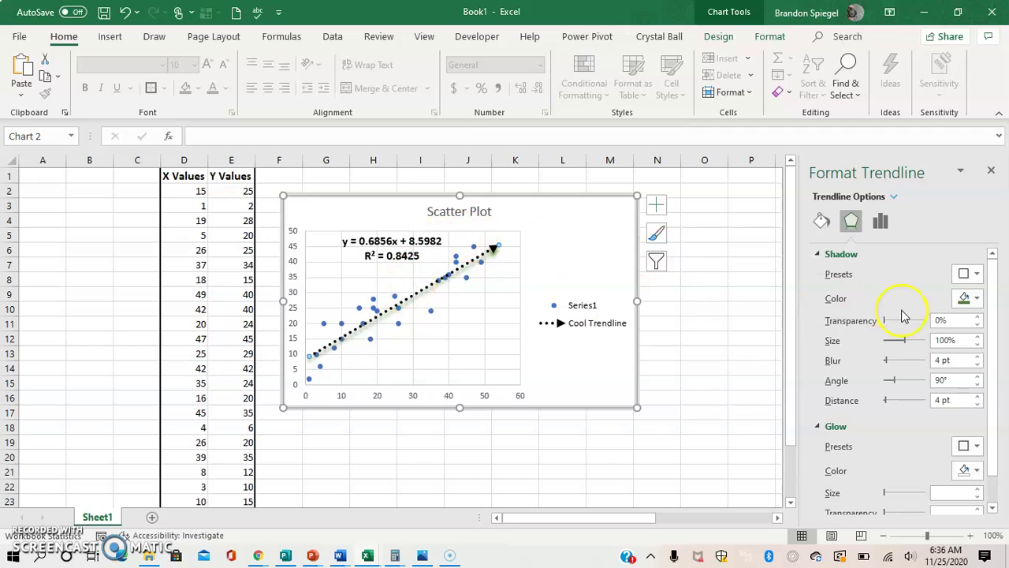
left_click(977, 336)
left_click(978, 336)
left_click(977, 337)
left_click(977, 337)
left_click(978, 337)
left_click(977, 337)
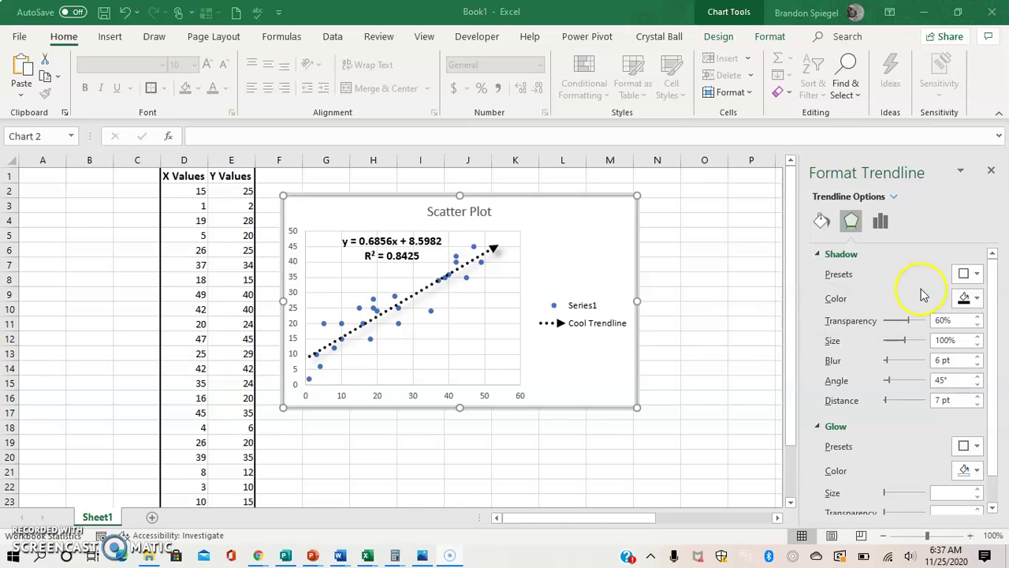
- Try several outer shadow presets and edit the shadow transparency value
left_click(977, 276)
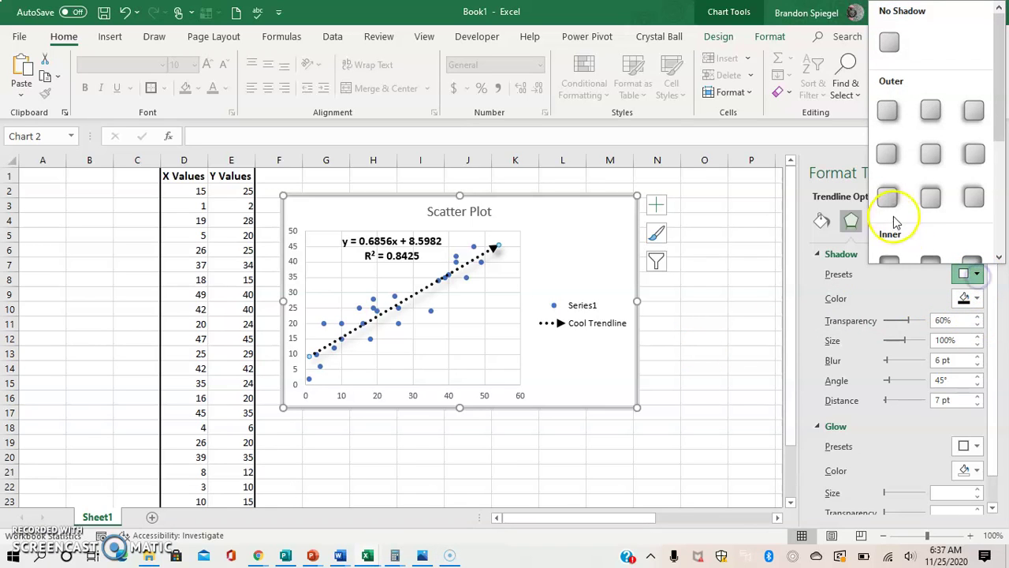
left_click(973, 111)
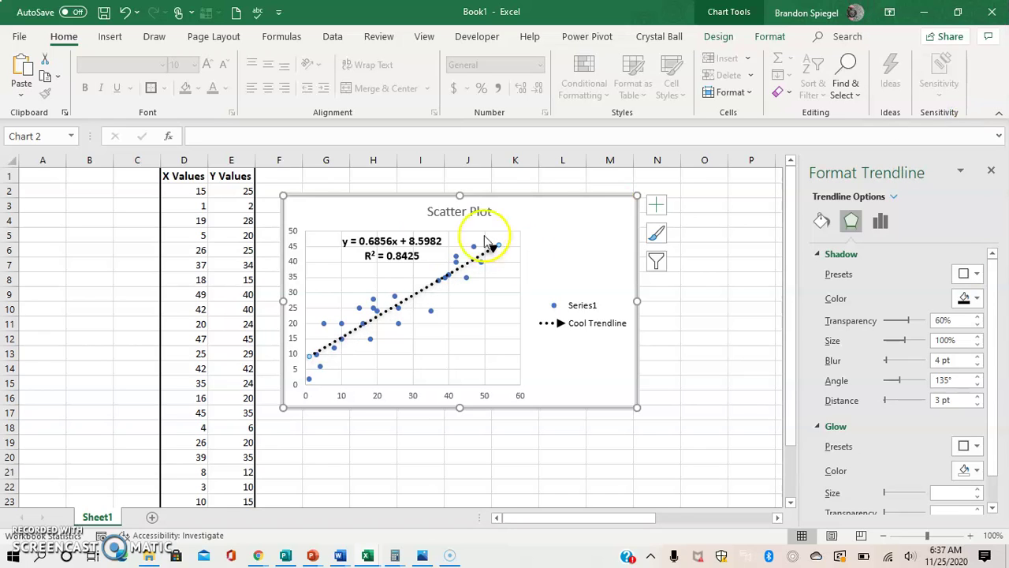
left_click(970, 276)
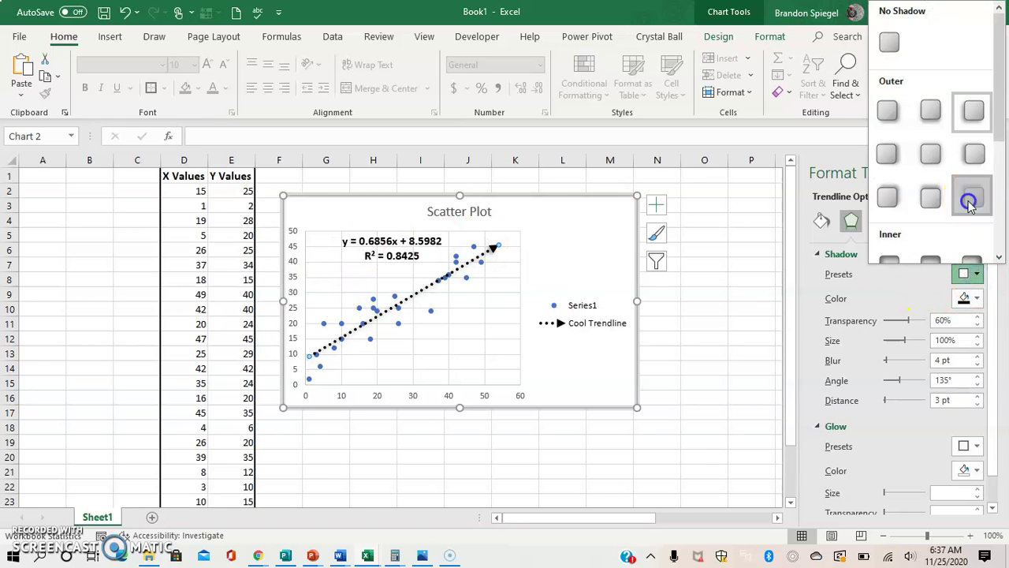
left_click(971, 201)
left_click(965, 274)
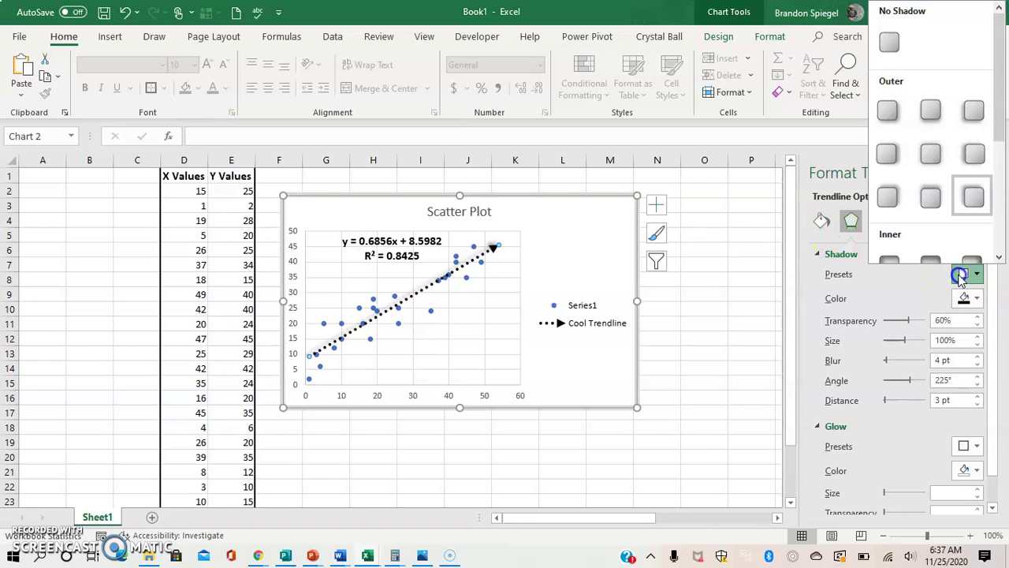
left_click(889, 200)
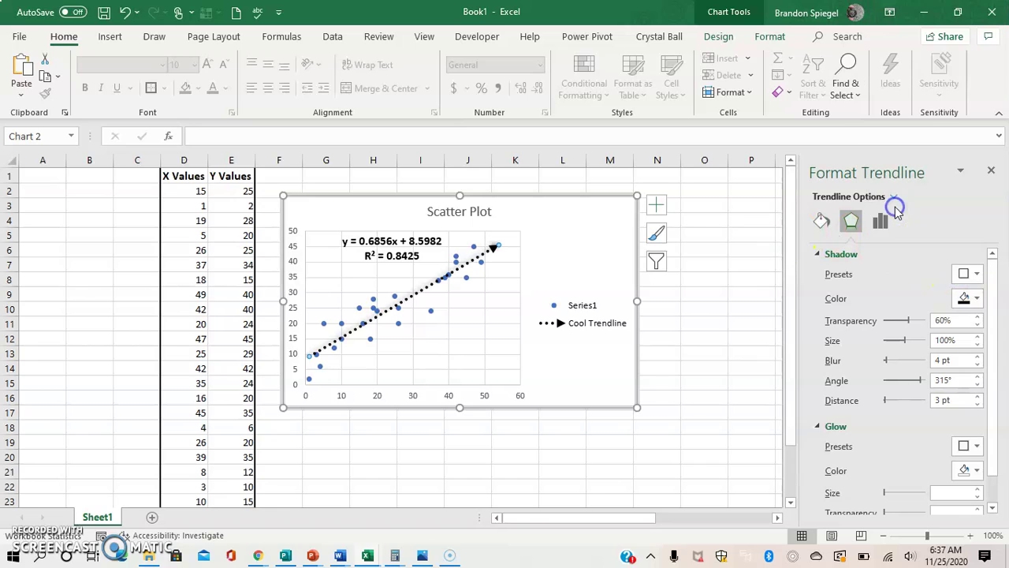
left_click(978, 326)
left_click(978, 326)
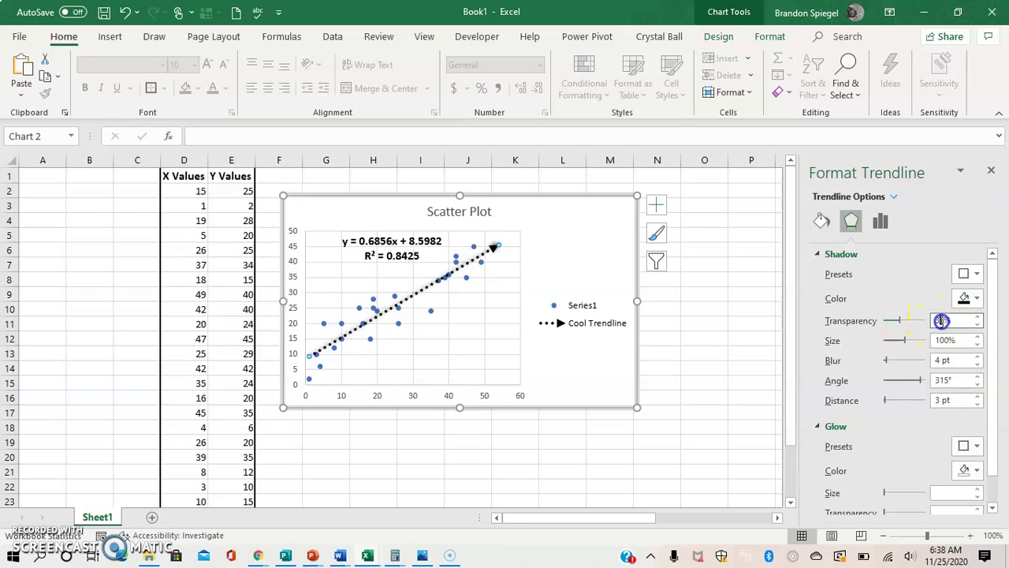
left_click(944, 321)
double_click(944, 321)
type("0")
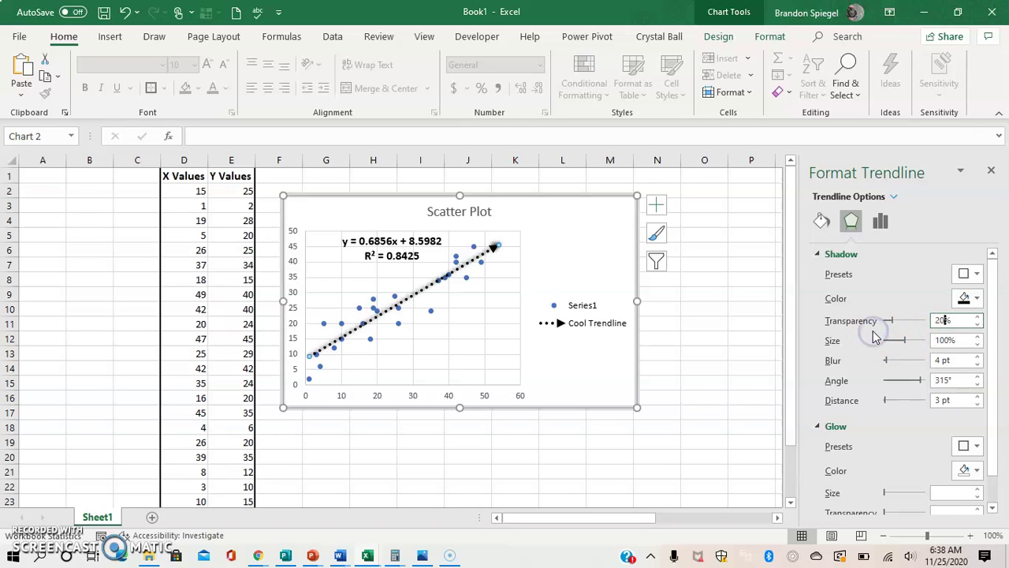
- Apply the 45° outer shadow preset with blur 0 pt and distance 5 pt
left_click(979, 366)
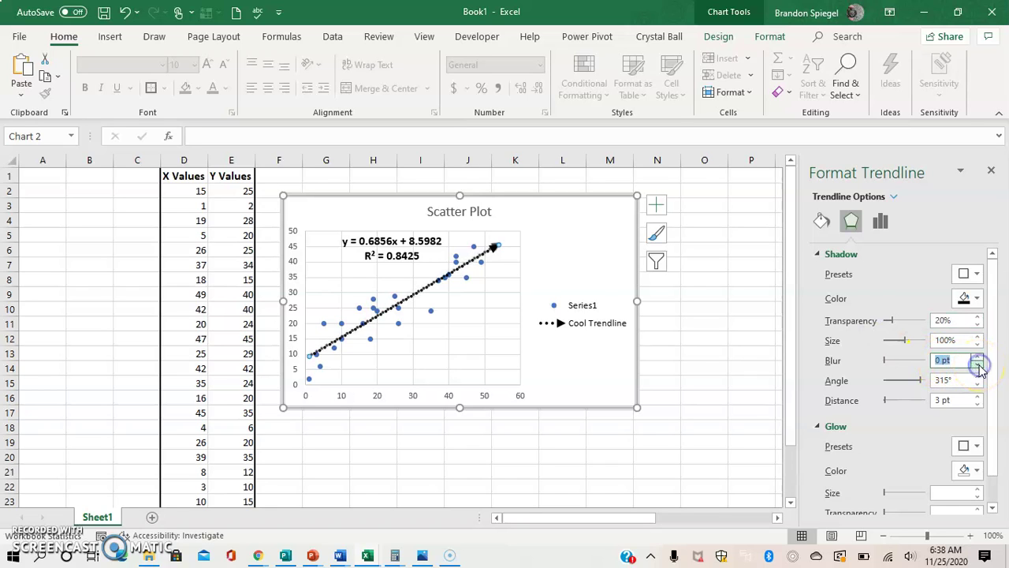
left_click(971, 274)
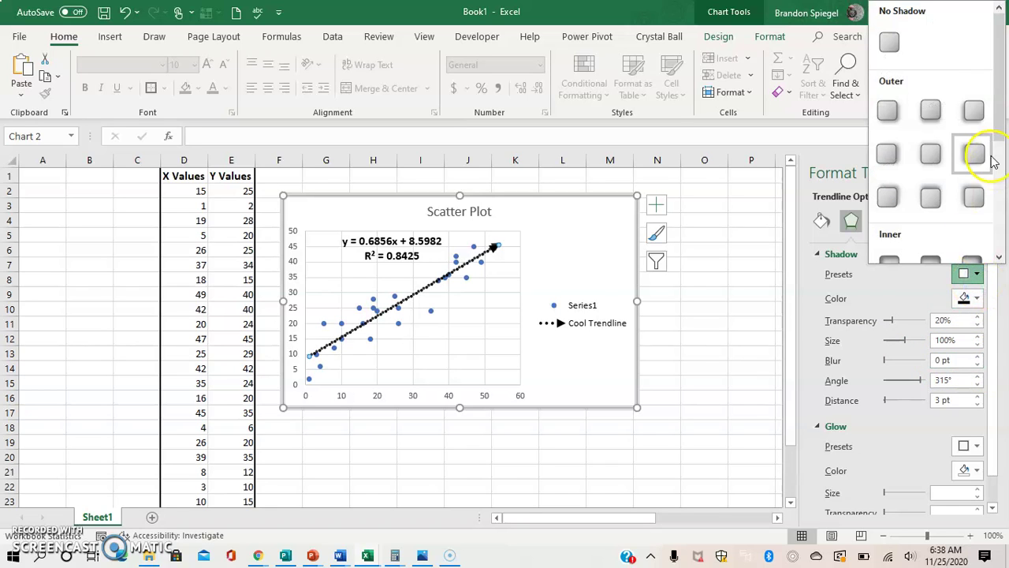
left_click(887, 111)
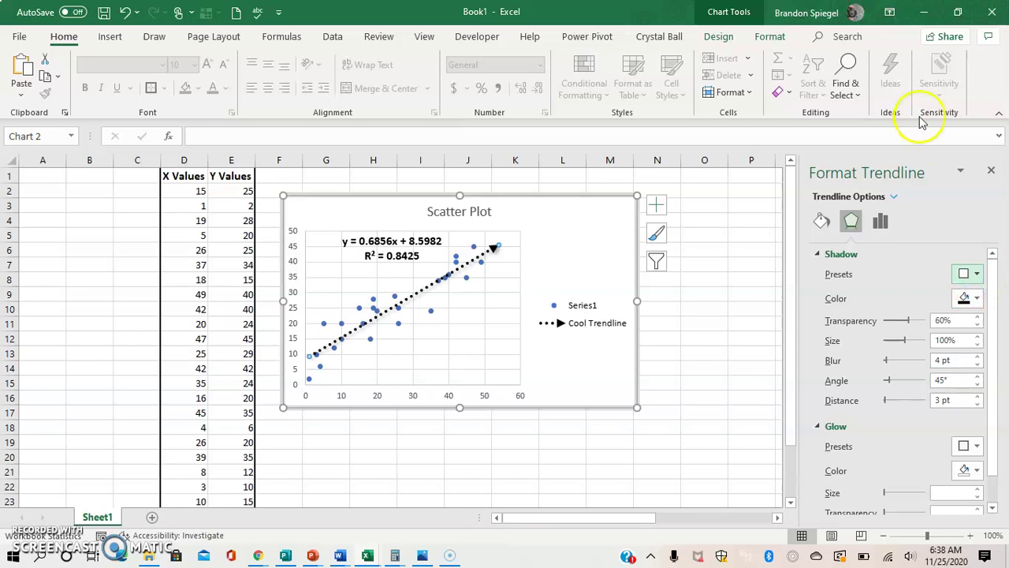
left_click(978, 364)
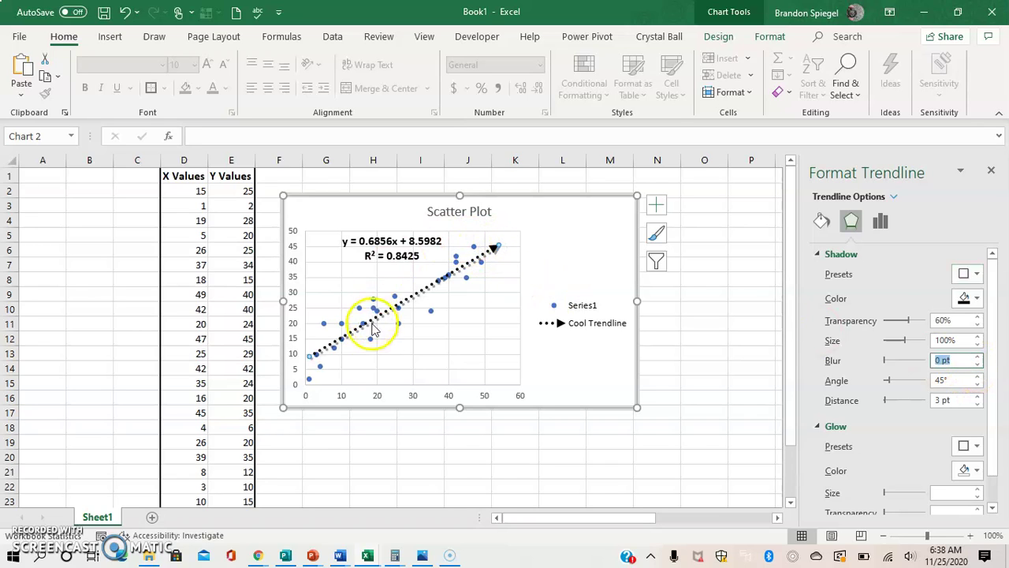
left_click(978, 396)
left_click(977, 395)
left_click(977, 396)
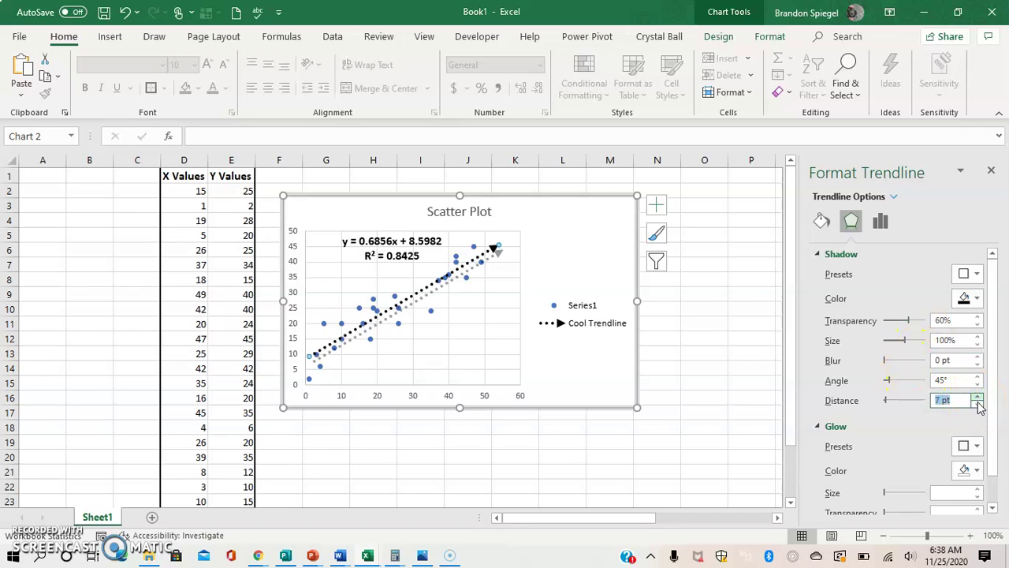
left_click(977, 403)
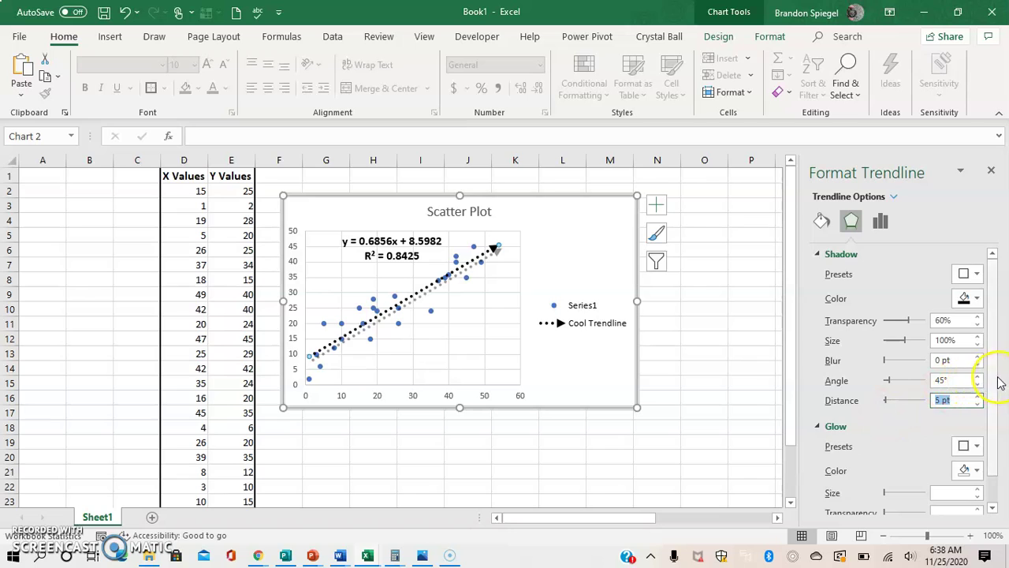
mouse_move(995, 381)
left_mouse_down()
mouse_move(986, 444)
mouse_move(990, 383)
left_mouse_up()
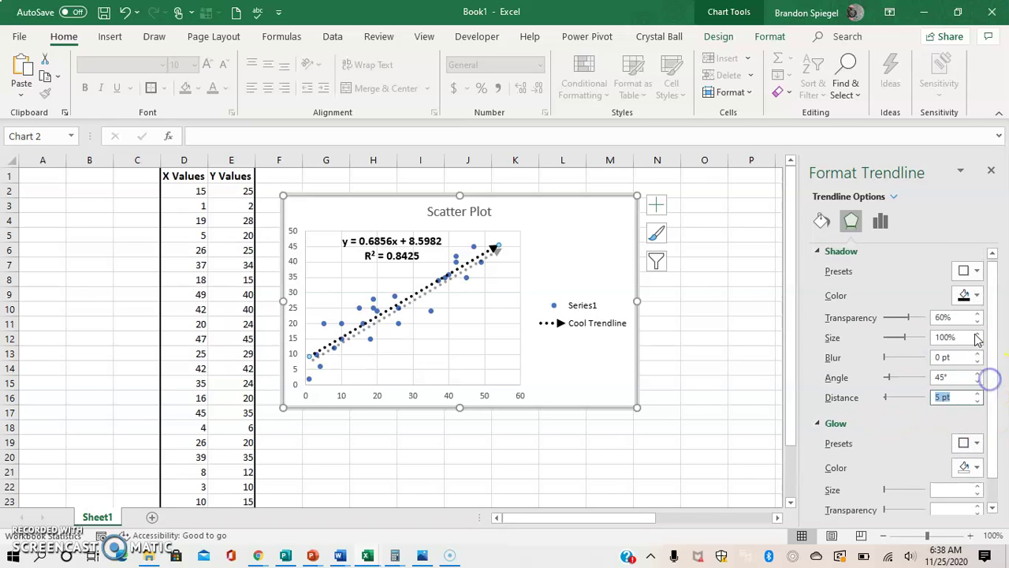
- Choose a theme colour for the trendline's shadow
left_click(975, 298)
left_click(1003, 338)
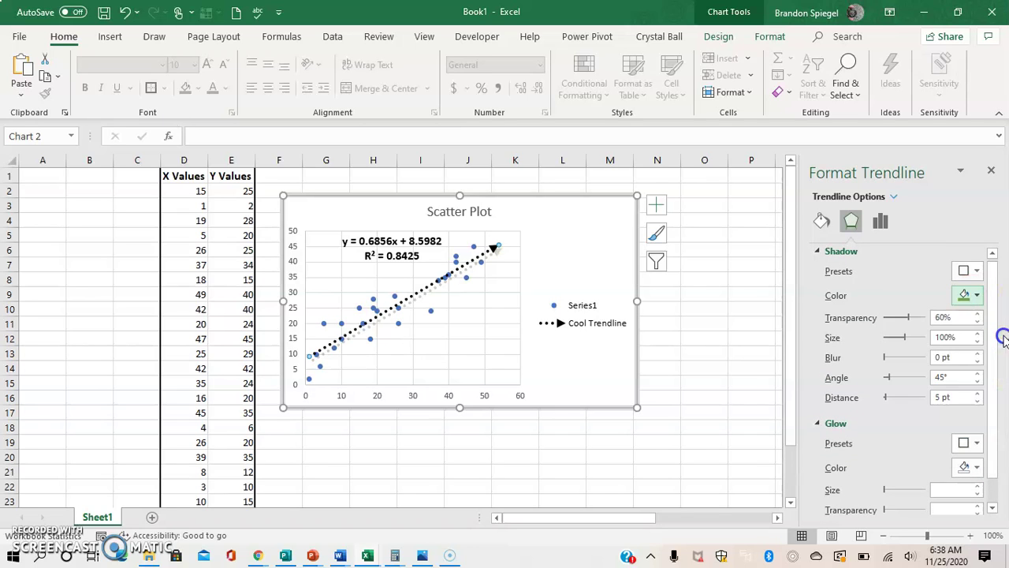
left_click(971, 296)
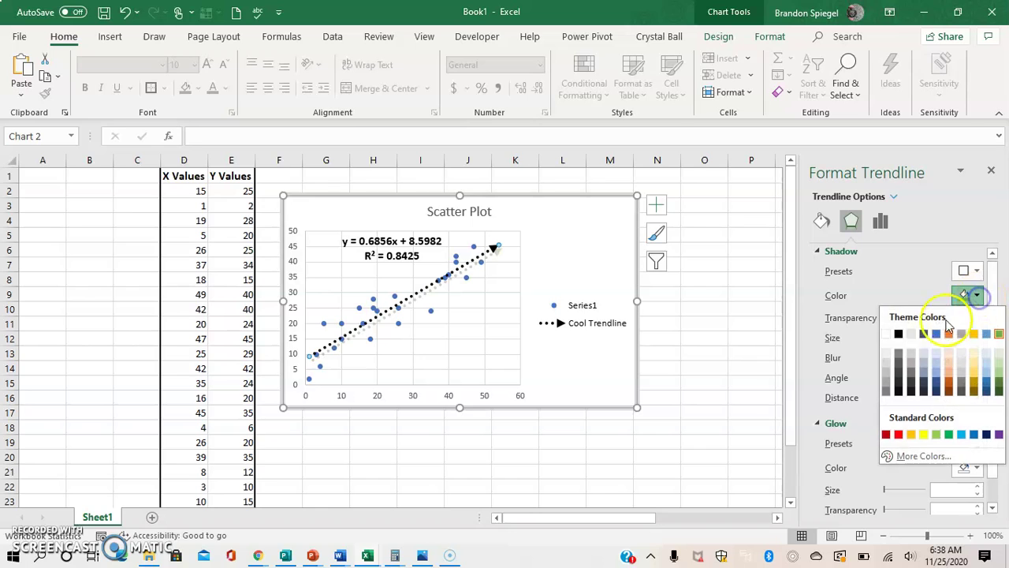
left_click(897, 336)
left_click_drag(994, 337, 998, 412)
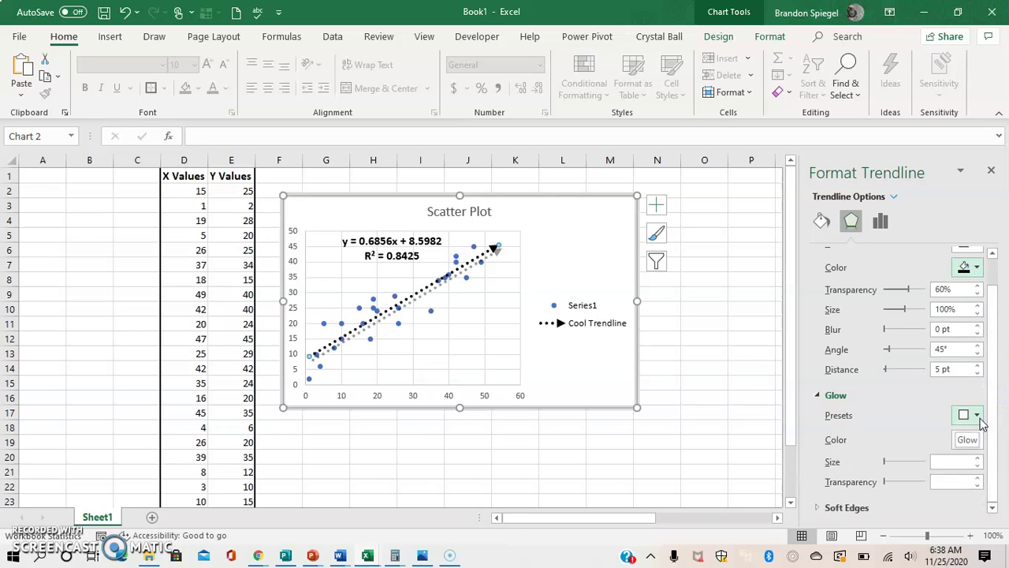
- Apply a blue Glow Variation, then set glow size 18 pt and transparency 34%
left_click(977, 416)
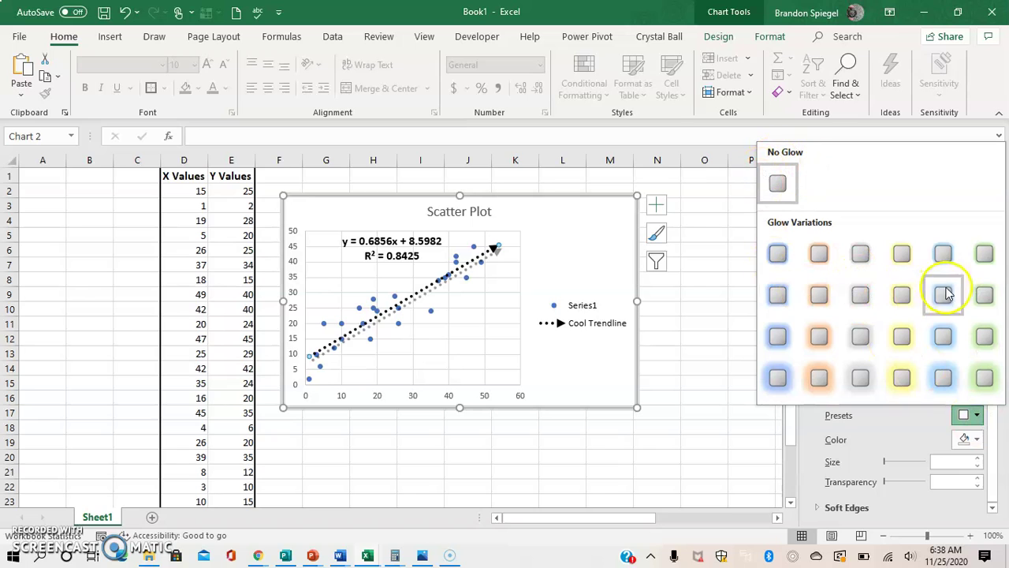
left_click(941, 253)
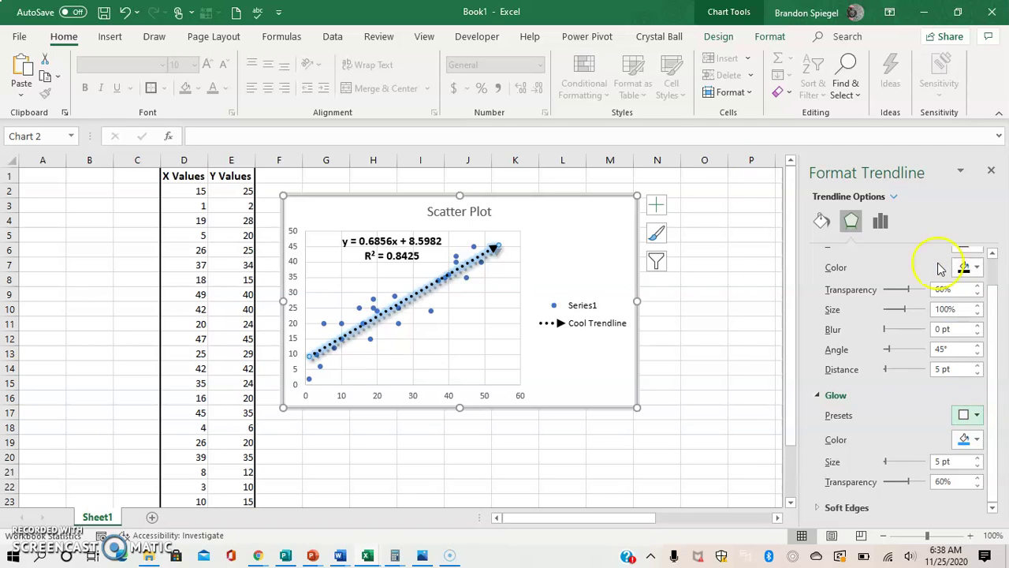
left_click(978, 459)
left_click(978, 459)
left_click(977, 459)
left_click(977, 458)
left_click(977, 459)
left_click(977, 459)
left_click(977, 459)
left_click(977, 459)
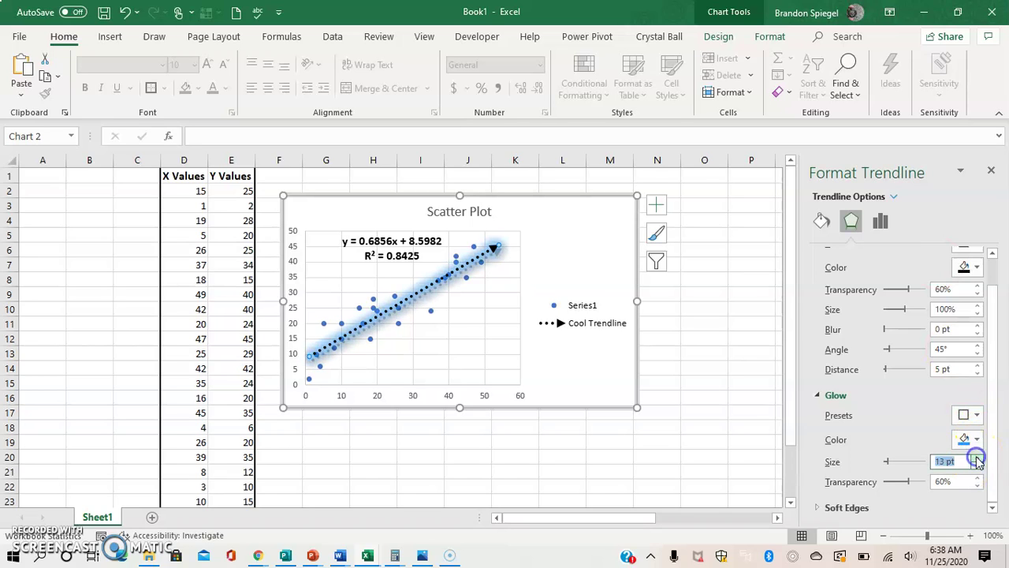
left_click(978, 458)
left_click(978, 457)
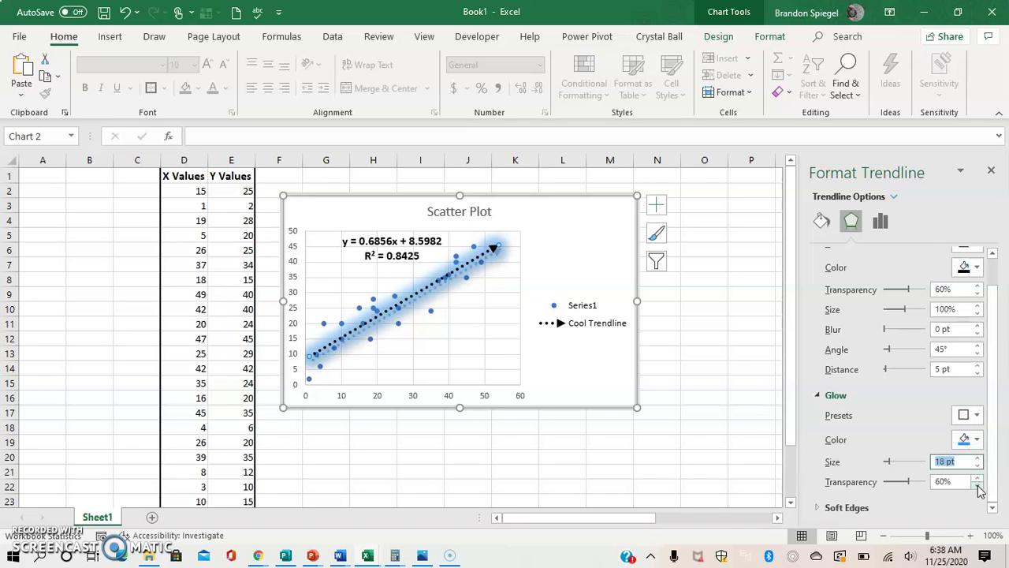
left_click(977, 485)
left_click(977, 485)
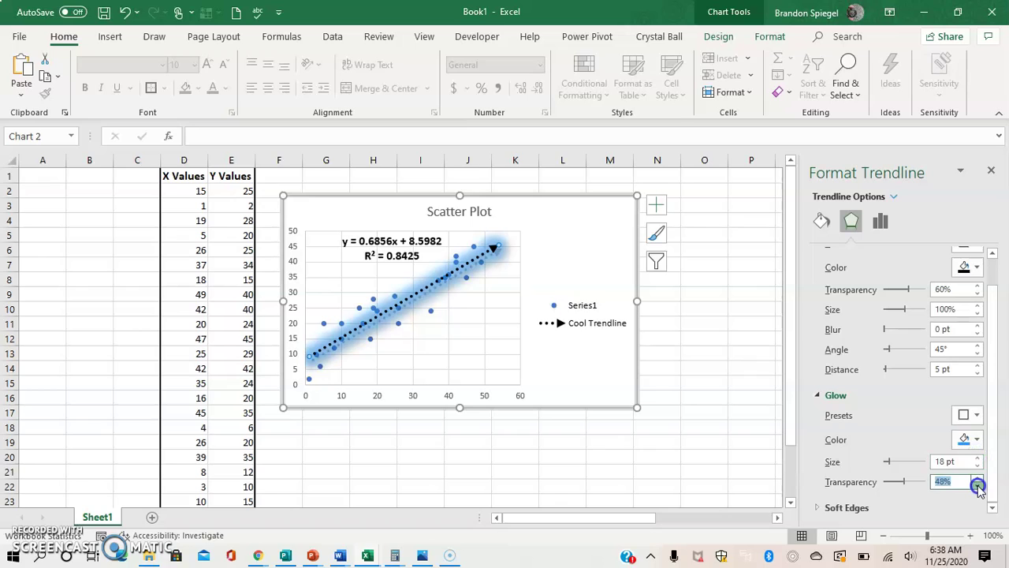
left_click(977, 485)
left_click(977, 485)
left_click(977, 486)
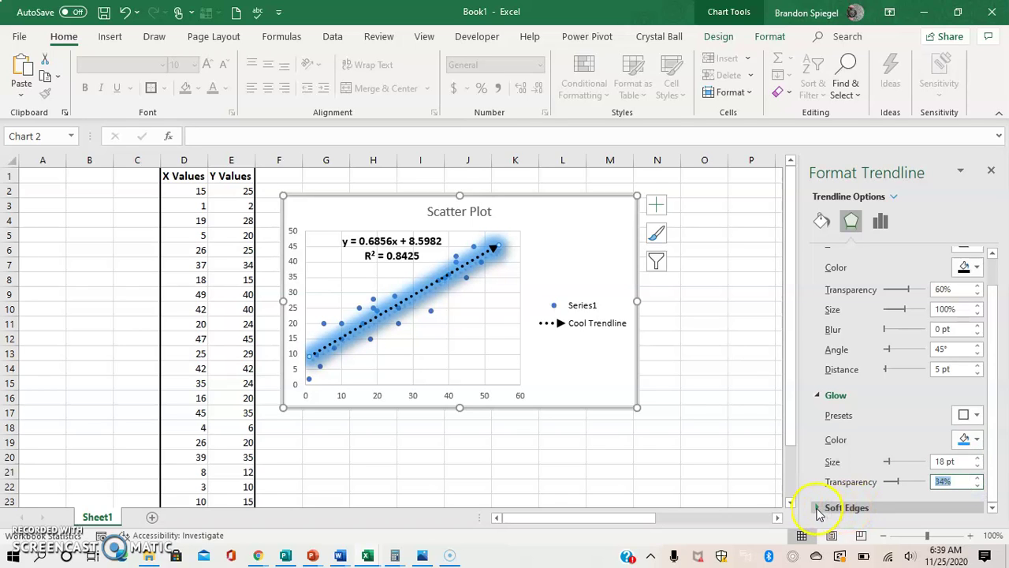
scroll(990, 394, "down", 2)
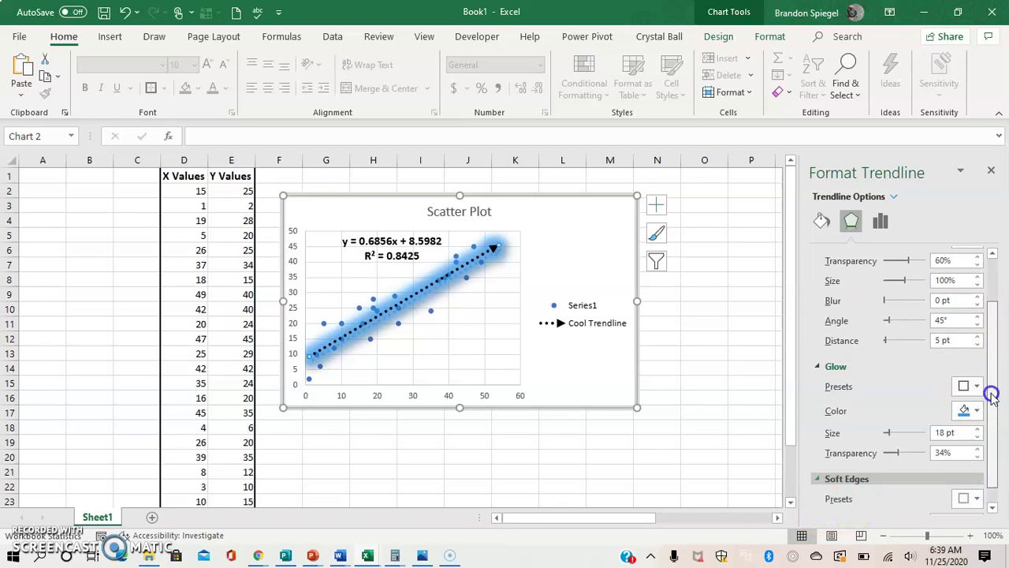
left_click(974, 478)
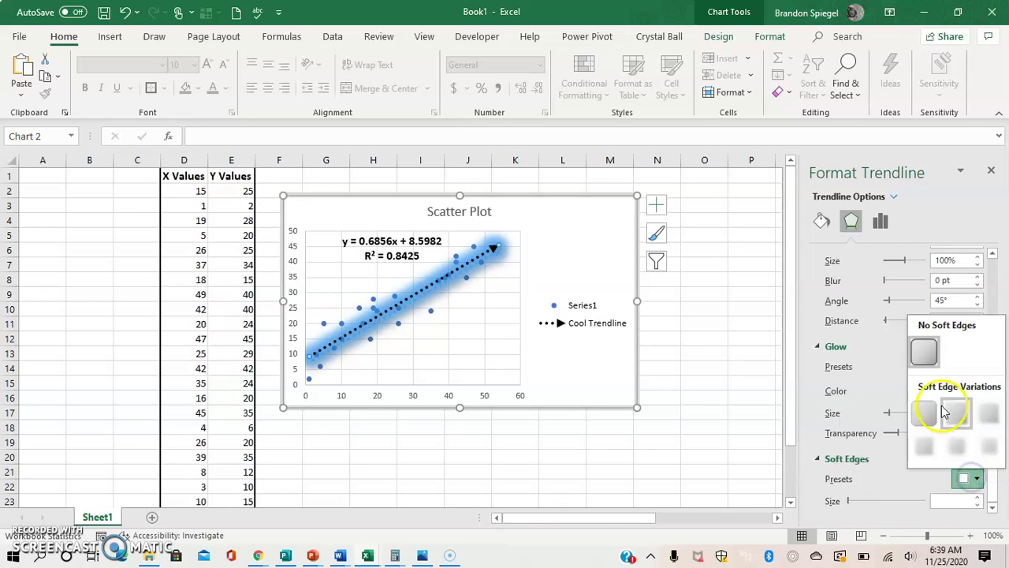
left_click(927, 411)
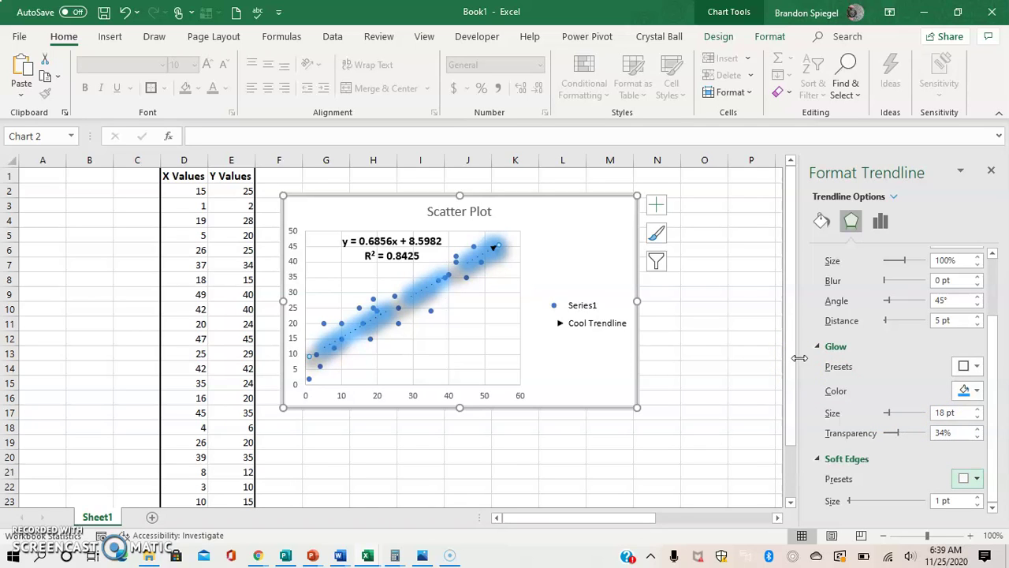
left_click(822, 222)
left_click(857, 410)
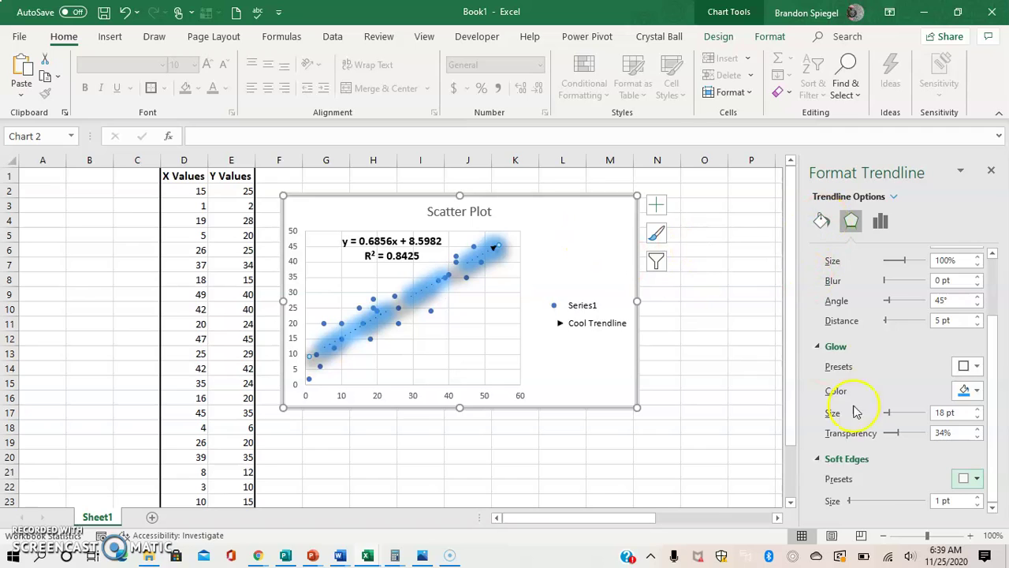
left_click(977, 497)
left_click(977, 504)
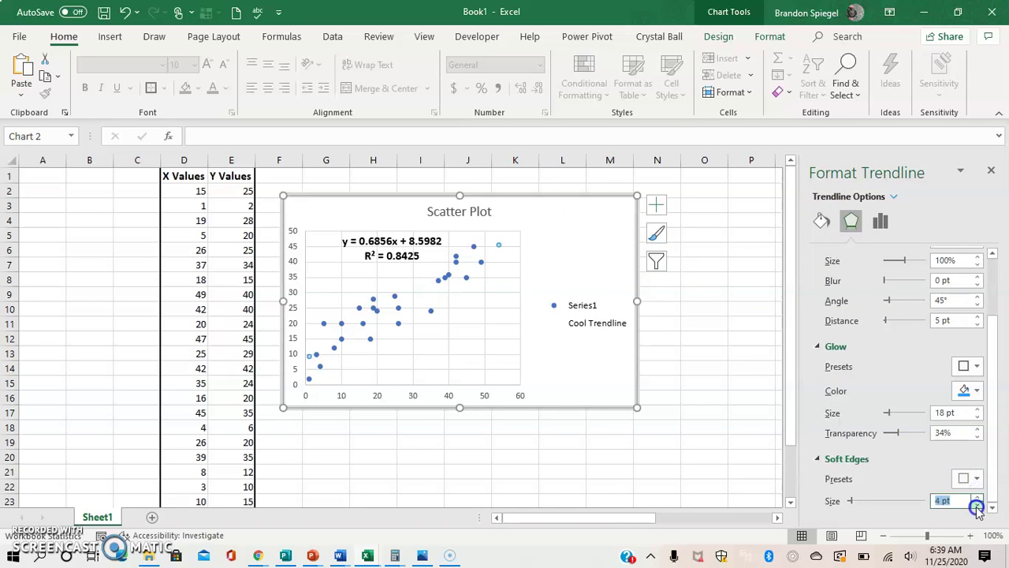
left_click(971, 478)
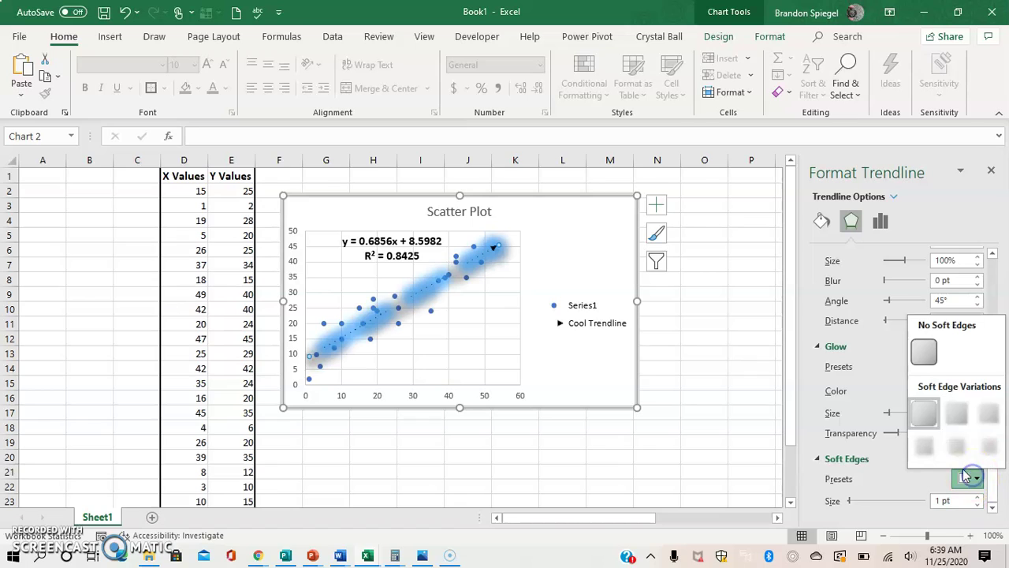
left_click(957, 411)
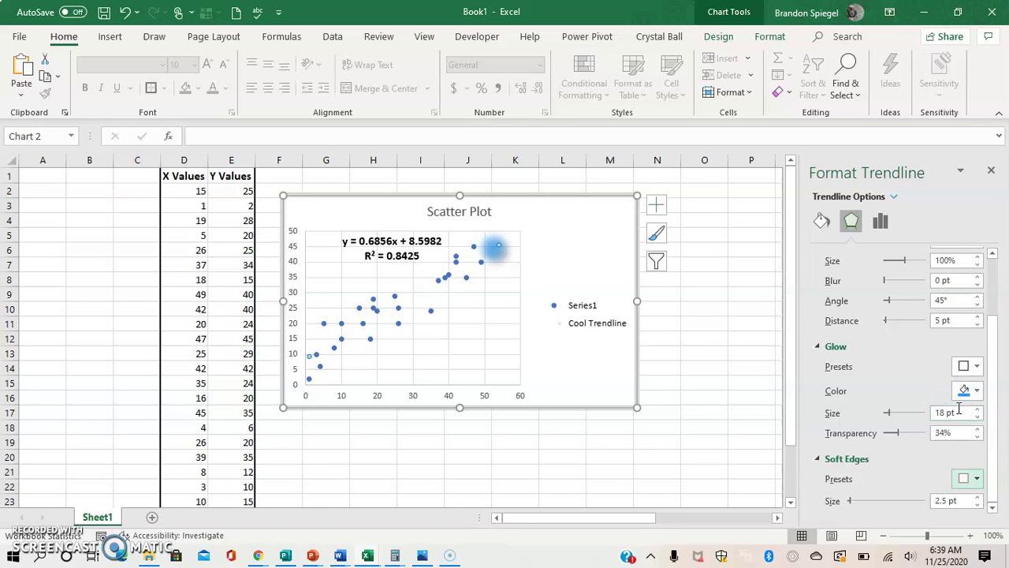
left_click(970, 478)
left_click(929, 356)
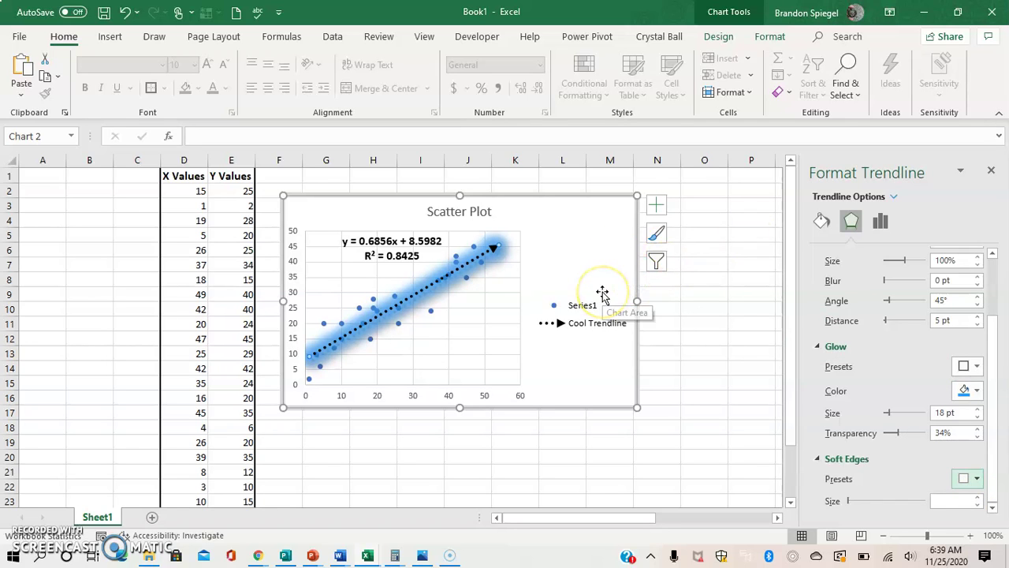
- Show Trendline Options and check that the equation and R-squared display boxes are ticked
left_click(879, 224)
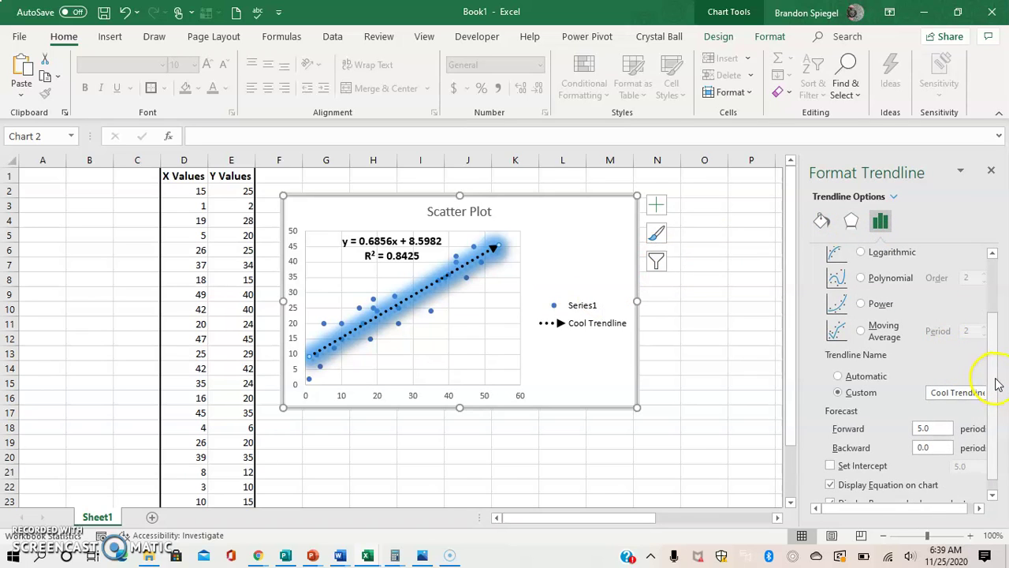
left_click_drag(997, 384, 988, 424)
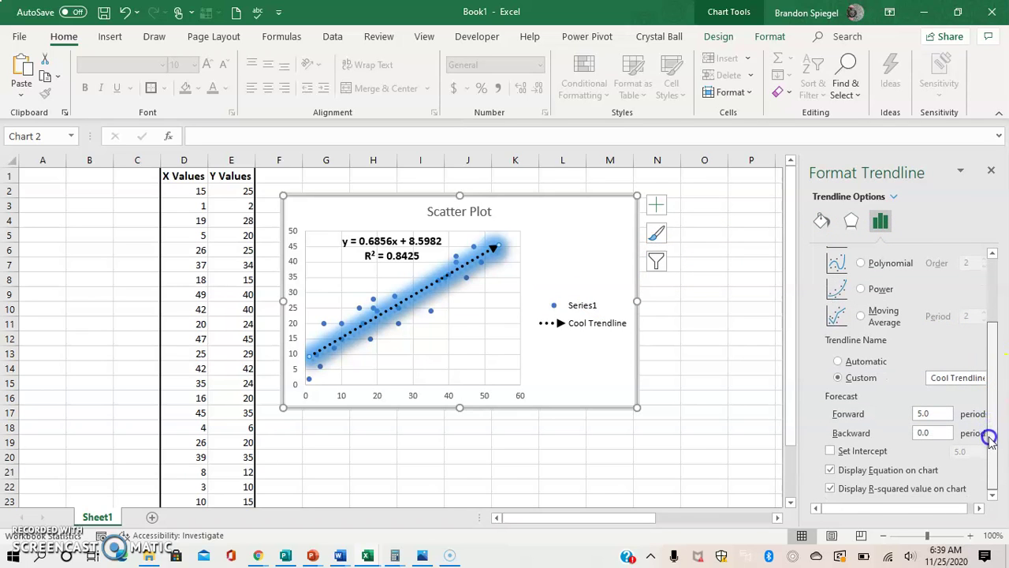